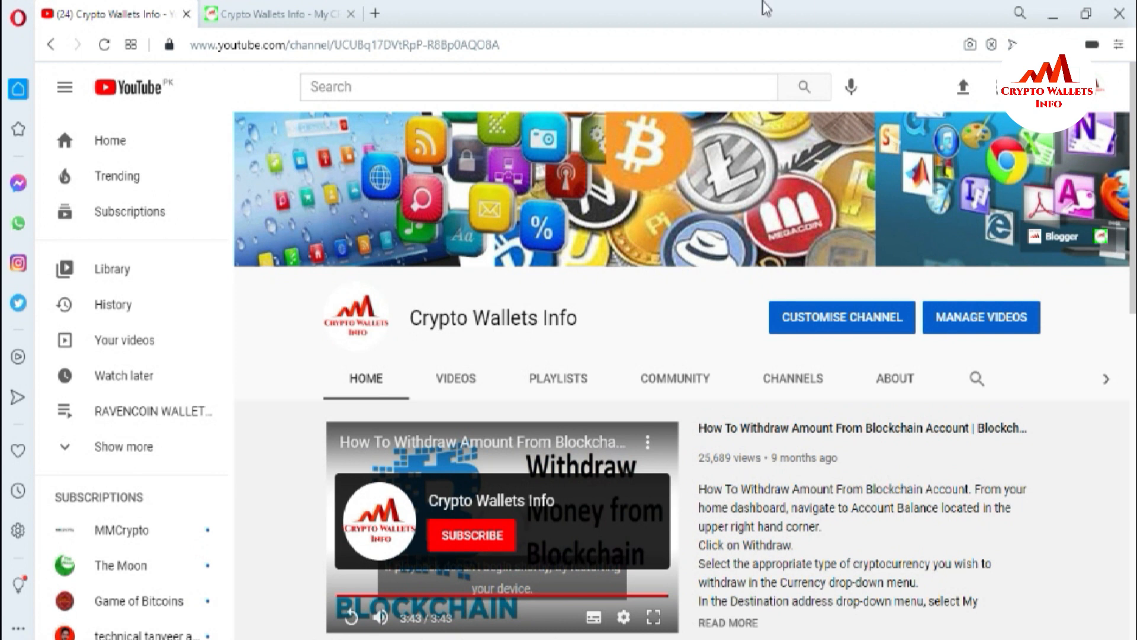
- Scroll through the Ravencoin Wallets post on cryptowalletsinfo.com in the second Opera tab
{"action": "left_click", "coordinate": [279, 13]}
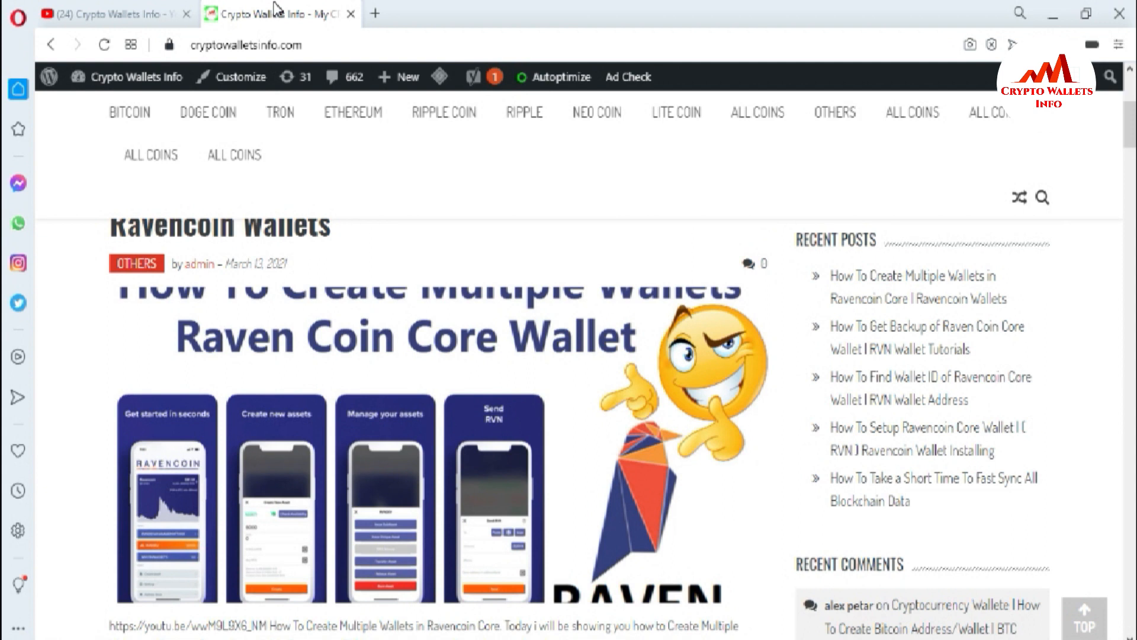
{"action": "scroll", "coordinate": [5, 118], "scroll_direction": "down", "scroll_amount": 1}
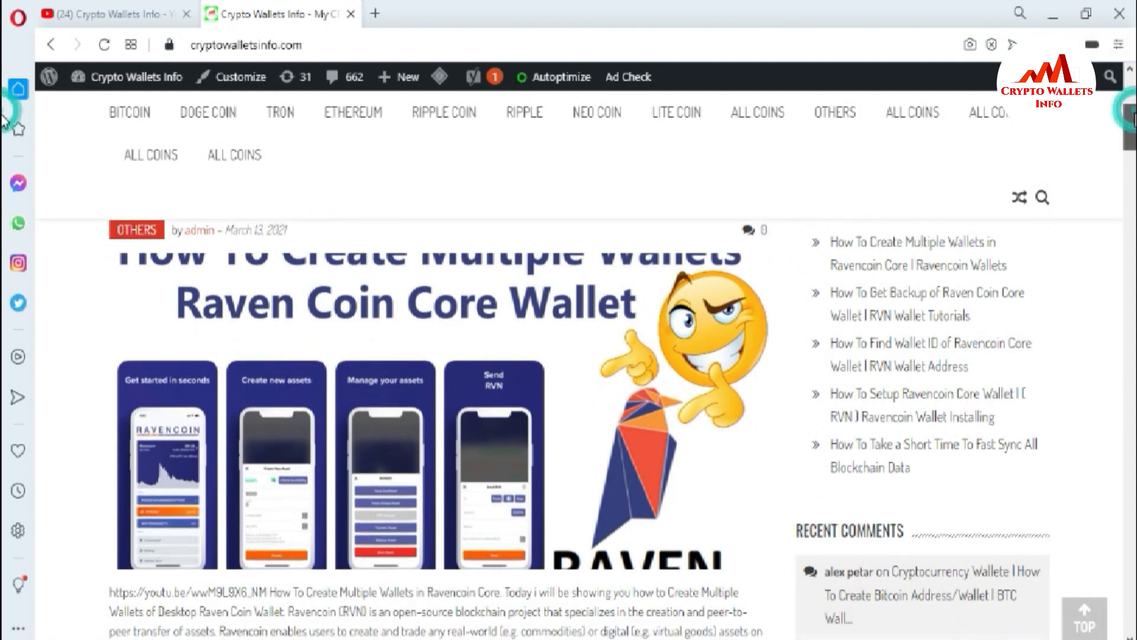
{"action": "scroll", "coordinate": [5, 119], "scroll_direction": "up", "scroll_amount": 2}
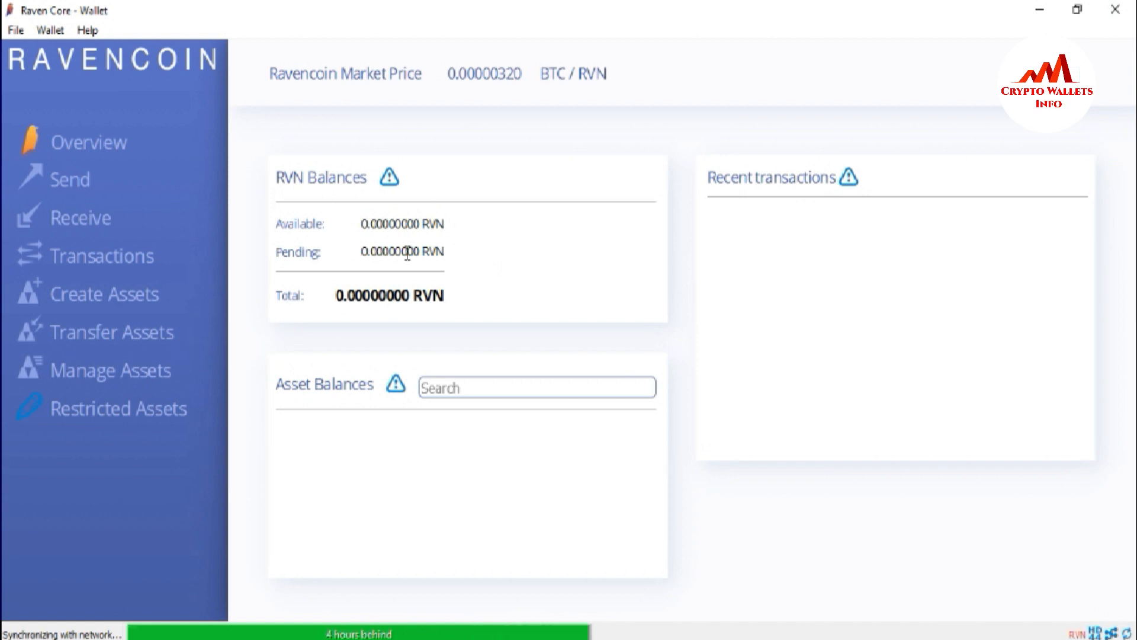
- Open the saved payment request on the Receive page, copy its receiving address, and close the details
{"action": "left_click", "coordinate": [86, 225]}
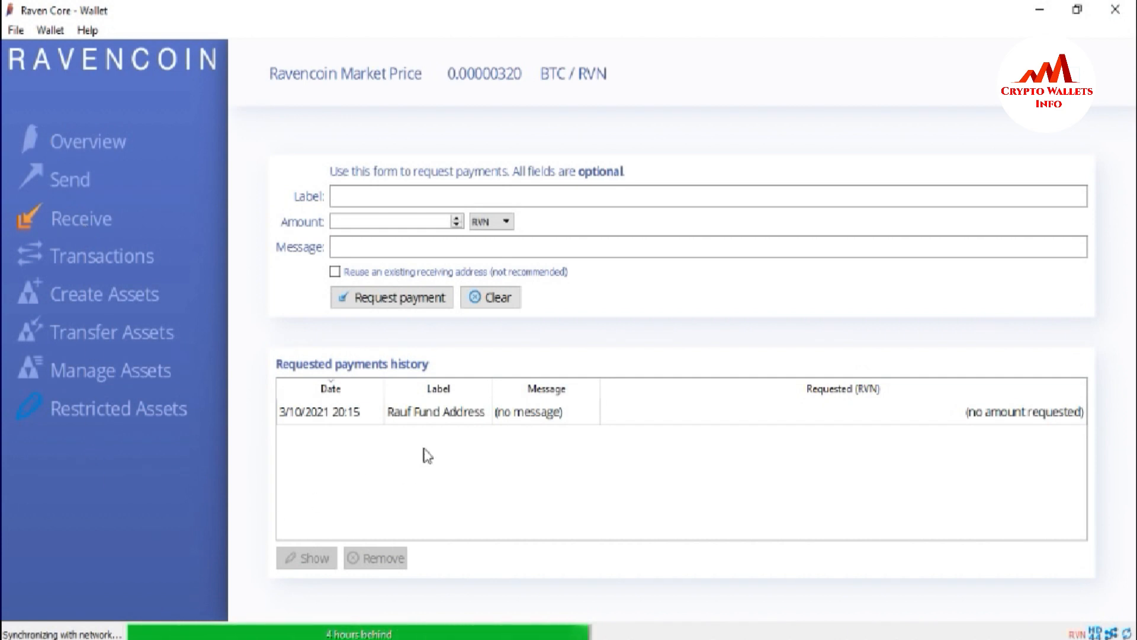
{"action": "double_click", "coordinate": [451, 417]}
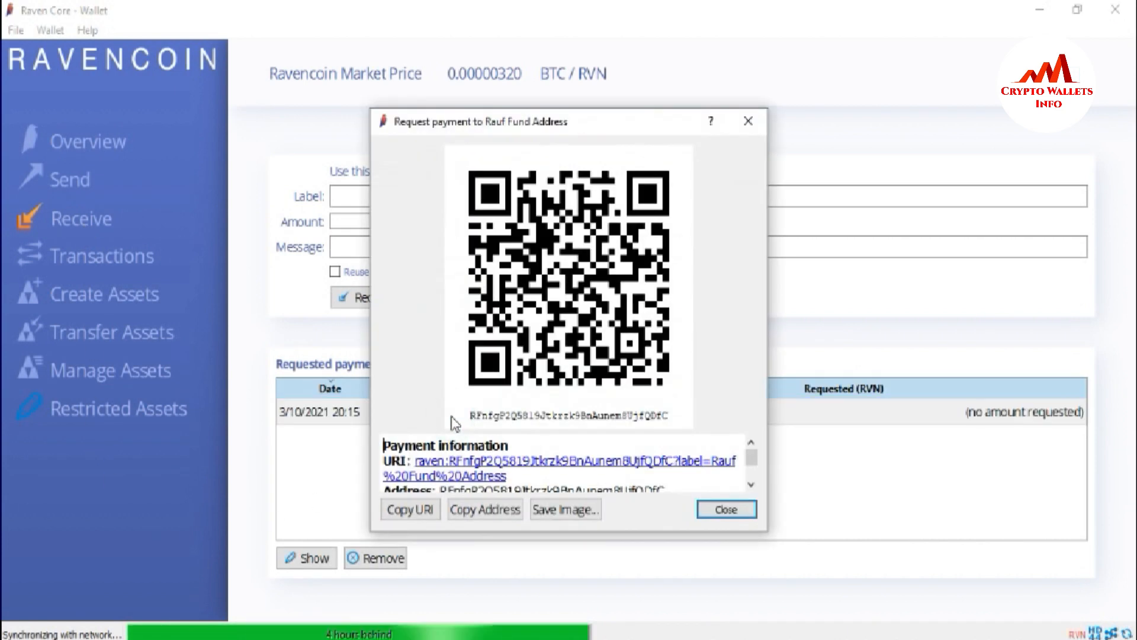
{"action": "left_click", "coordinate": [751, 485]}
{"action": "left_click", "coordinate": [751, 485]}
{"action": "left_click", "coordinate": [751, 485]}
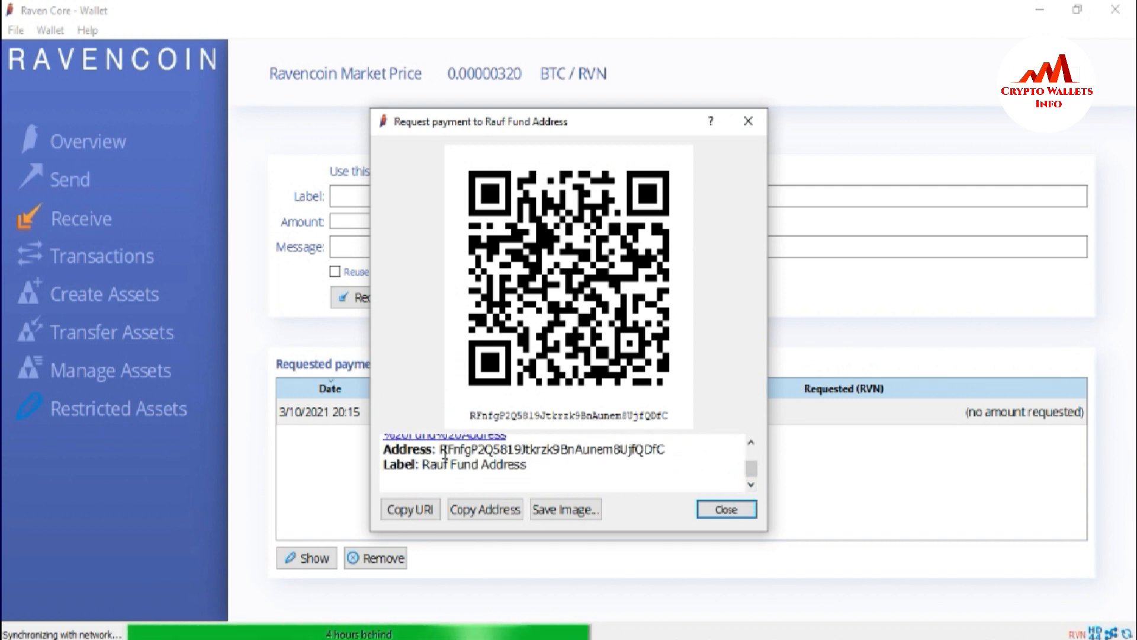
{"action": "left_click_drag", "start_coordinate": [442, 451], "coordinate": [691, 451]}
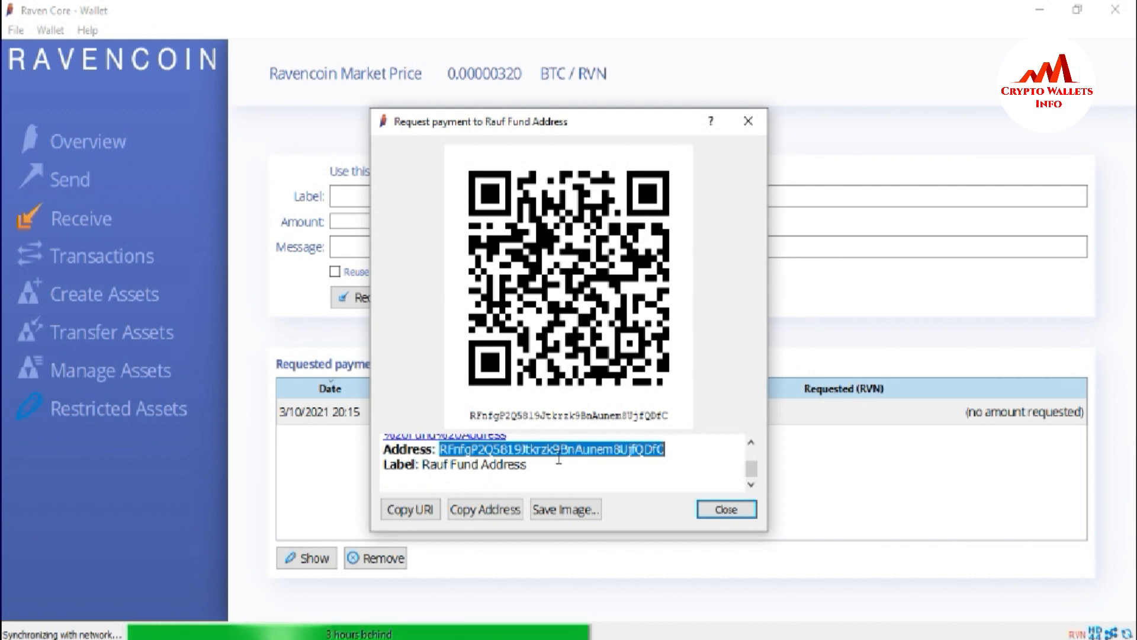
{"action": "left_click", "coordinate": [485, 519]}
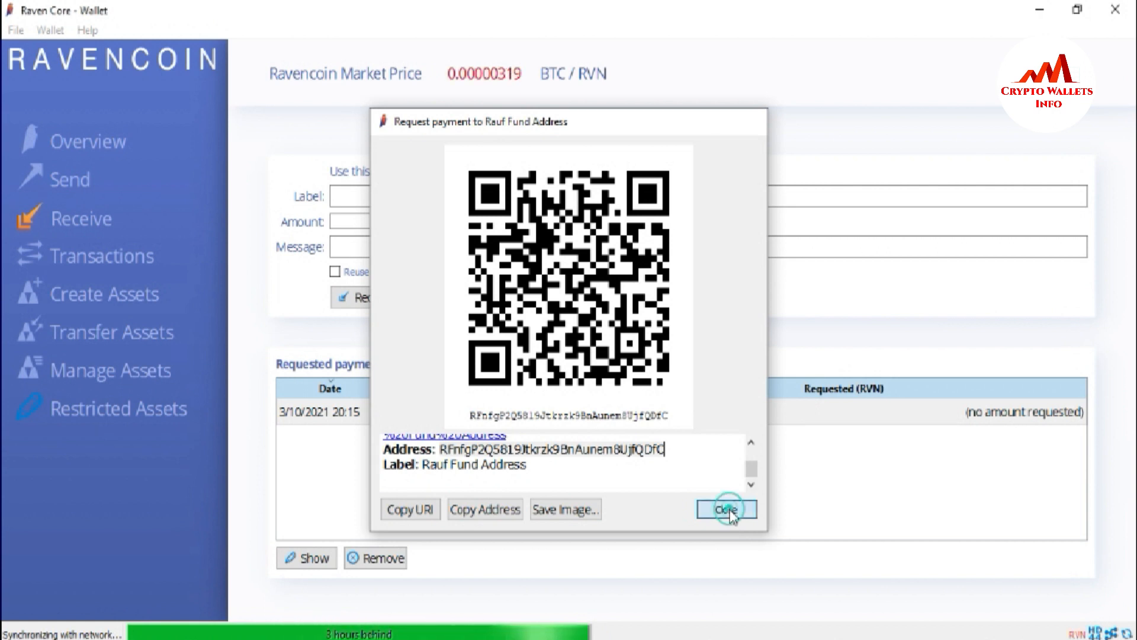
{"action": "left_click", "coordinate": [728, 510]}
- Open Help > Debug Window and switch to its RPC console
{"action": "left_click", "coordinate": [85, 37]}
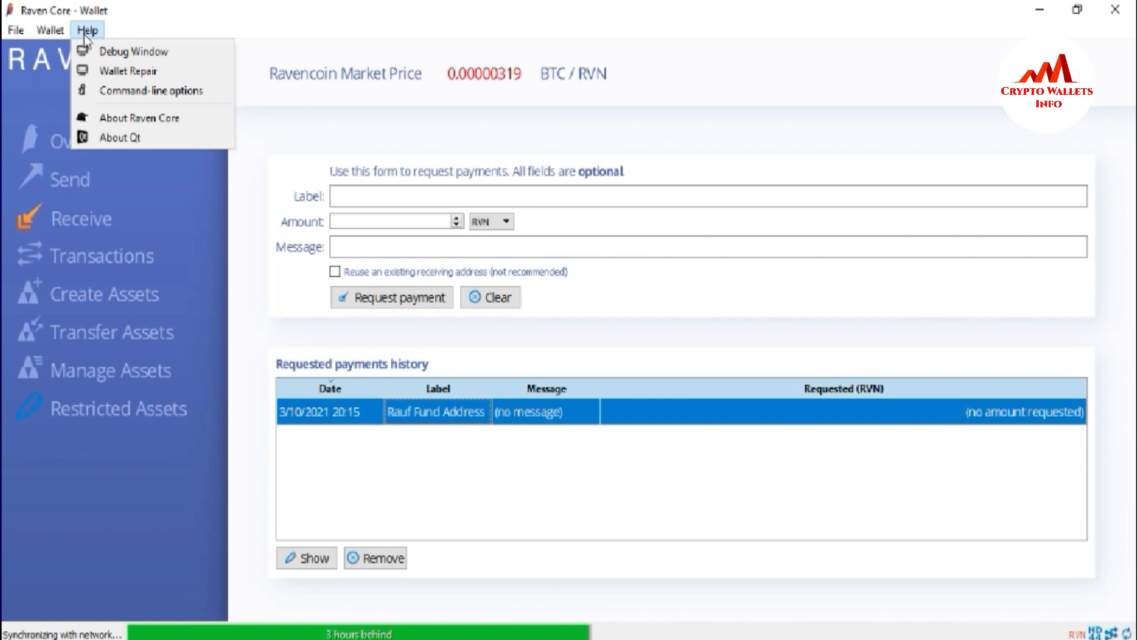
{"action": "mouse_move", "coordinate": [48, 34]}
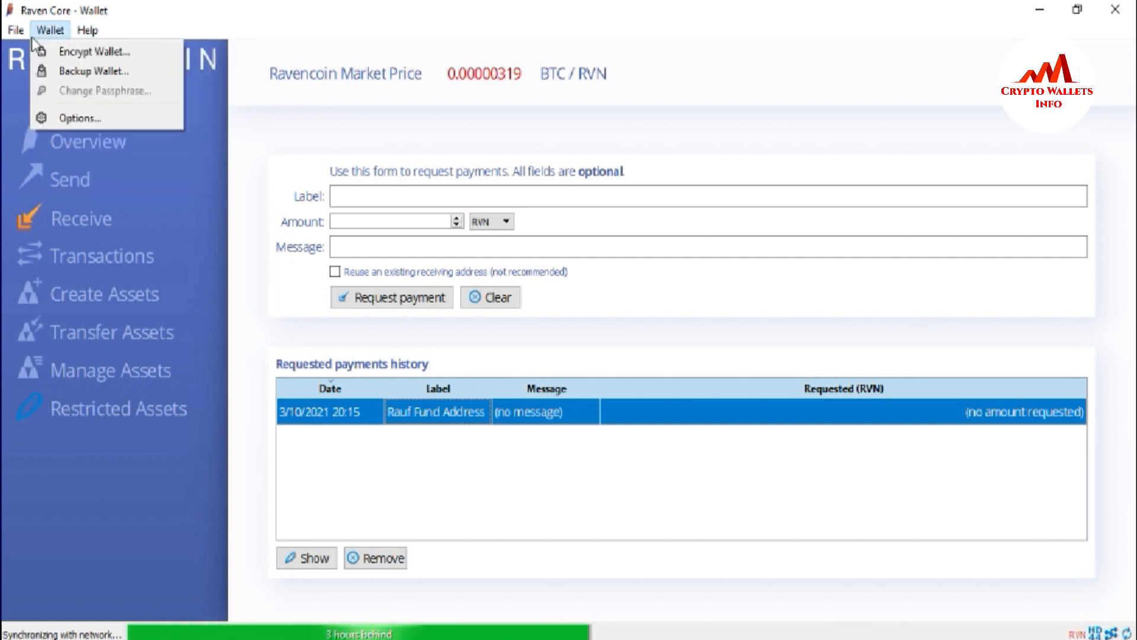
{"action": "mouse_move", "coordinate": [89, 35]}
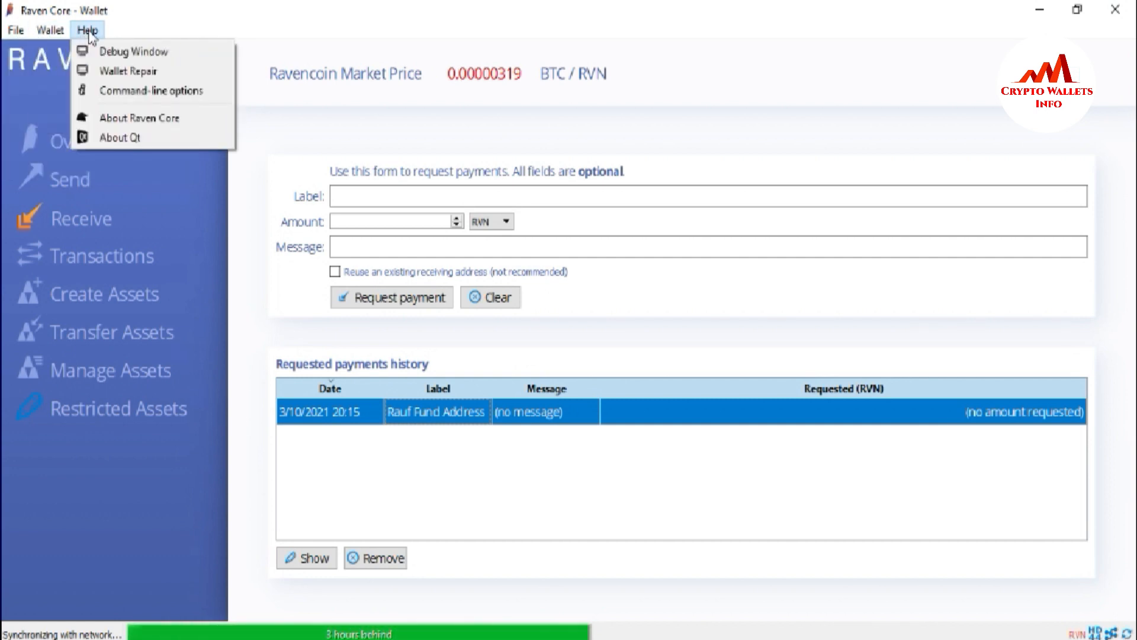
{"action": "left_click", "coordinate": [140, 59]}
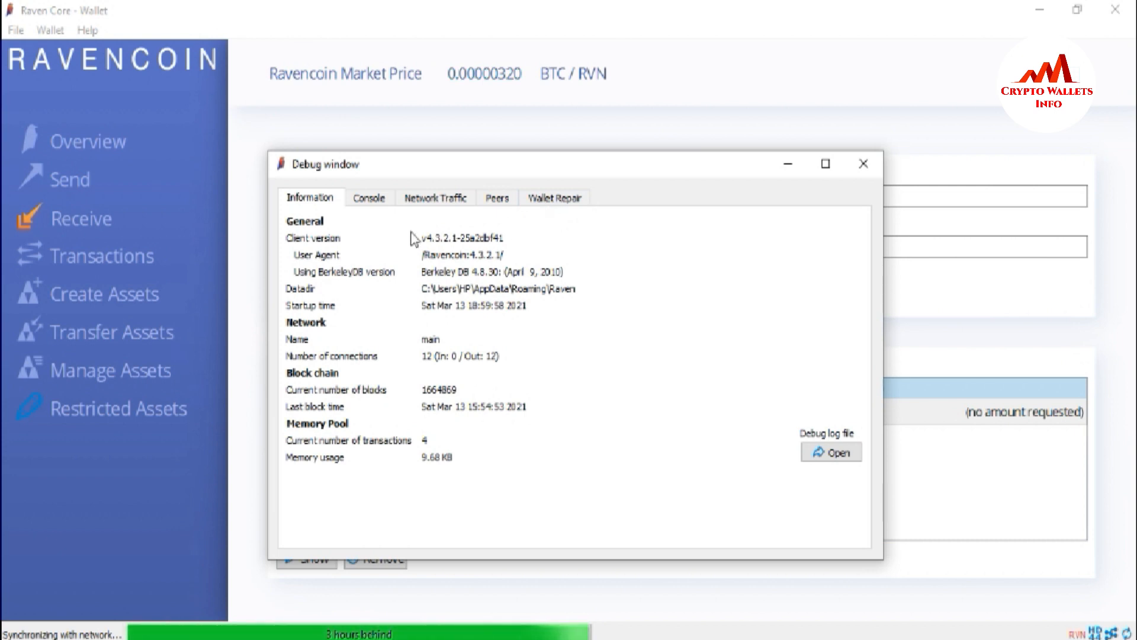
{"action": "left_click", "coordinate": [369, 199]}
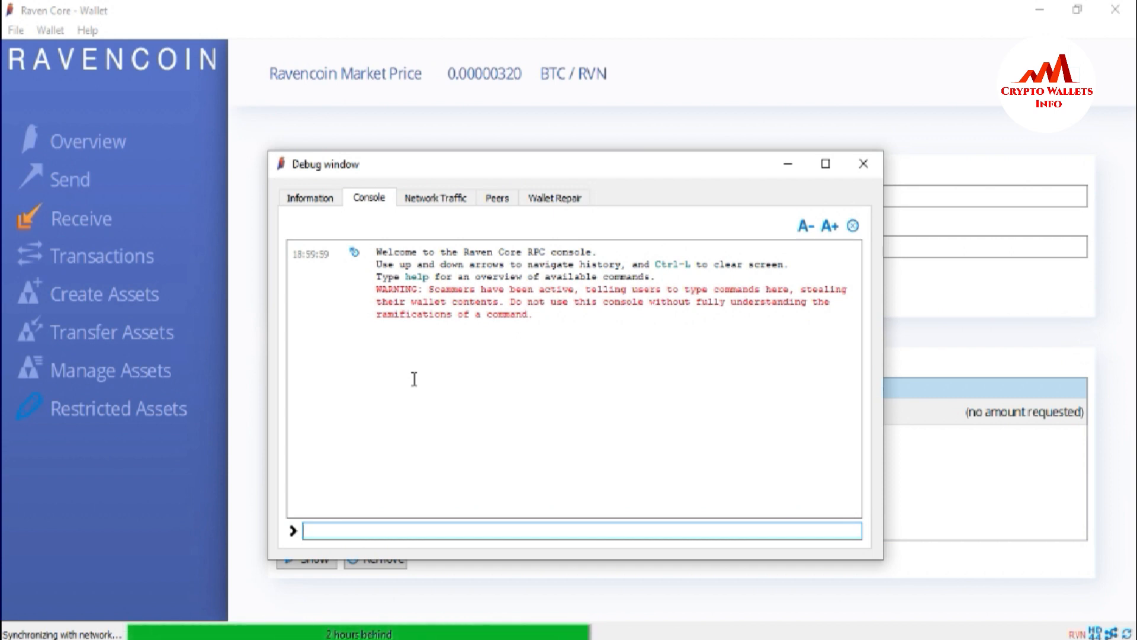
- Enter dumpprivkey in the console command line via autocomplete from 'dum', and select it
{"action": "left_click_drag", "start_coordinate": [531, 315], "coordinate": [377, 289]}
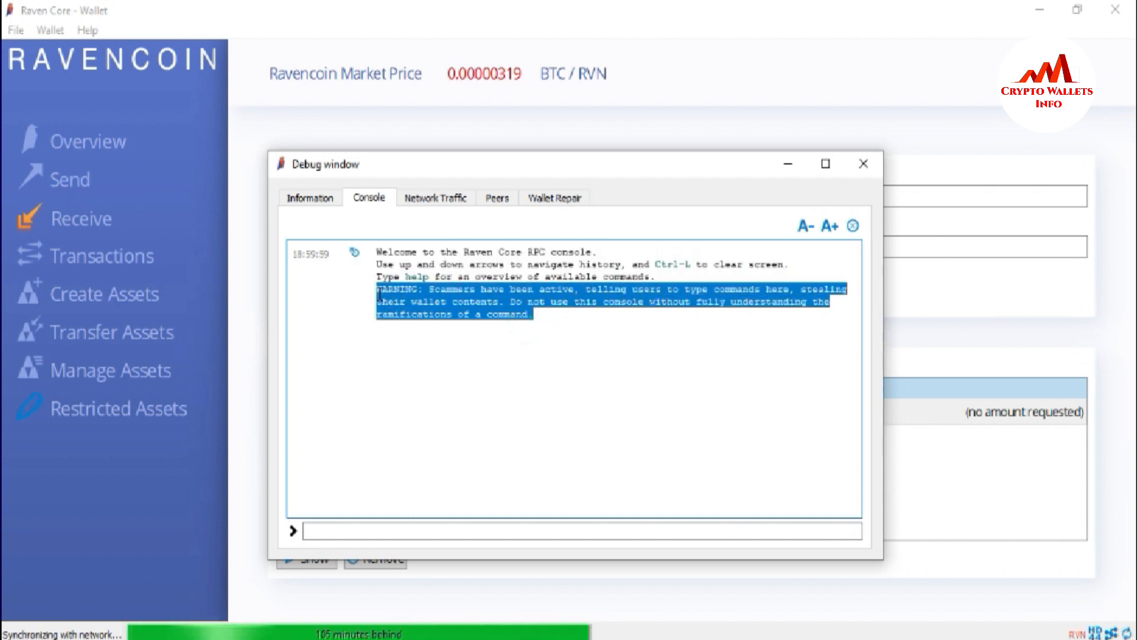
{"action": "left_click", "coordinate": [606, 331]}
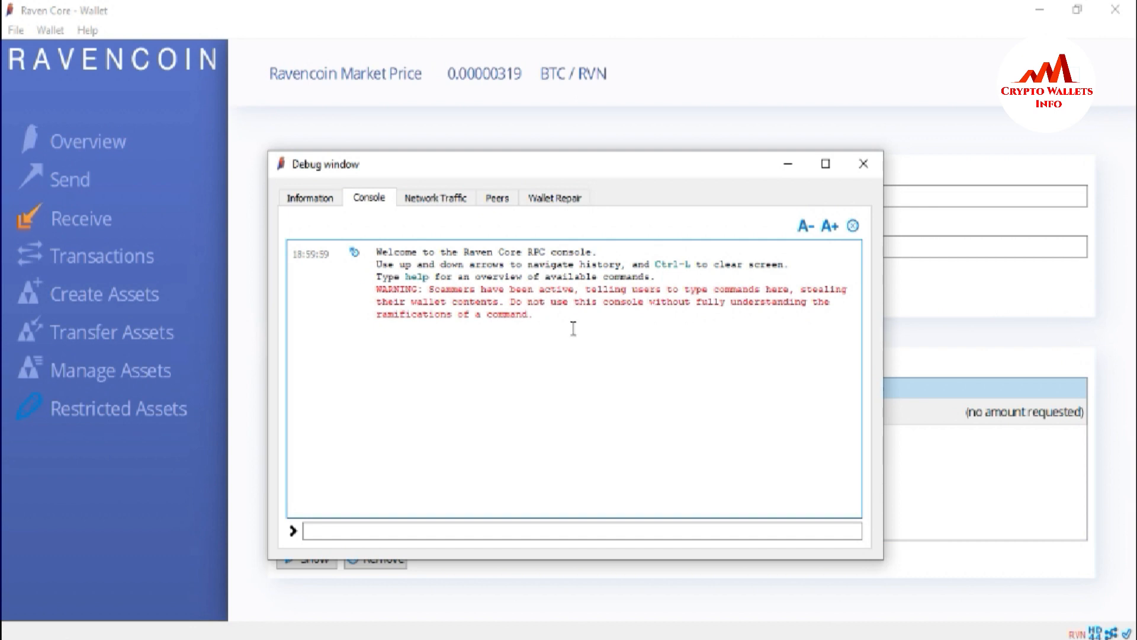
{"action": "left_click", "coordinate": [339, 531]}
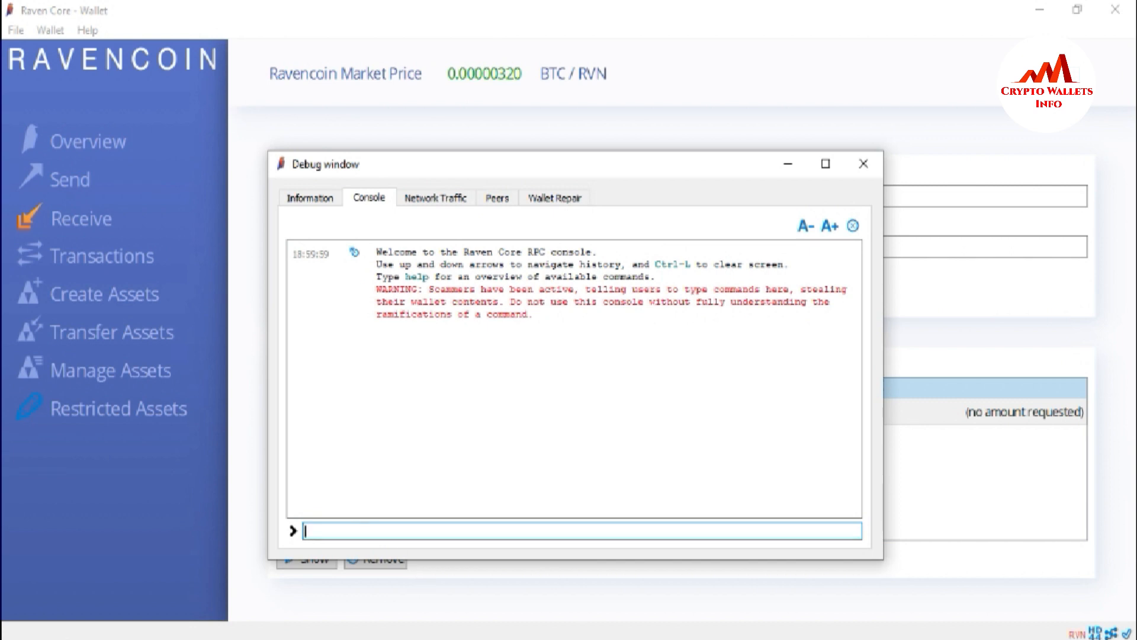
{"action": "left_click", "coordinate": [446, 532]}
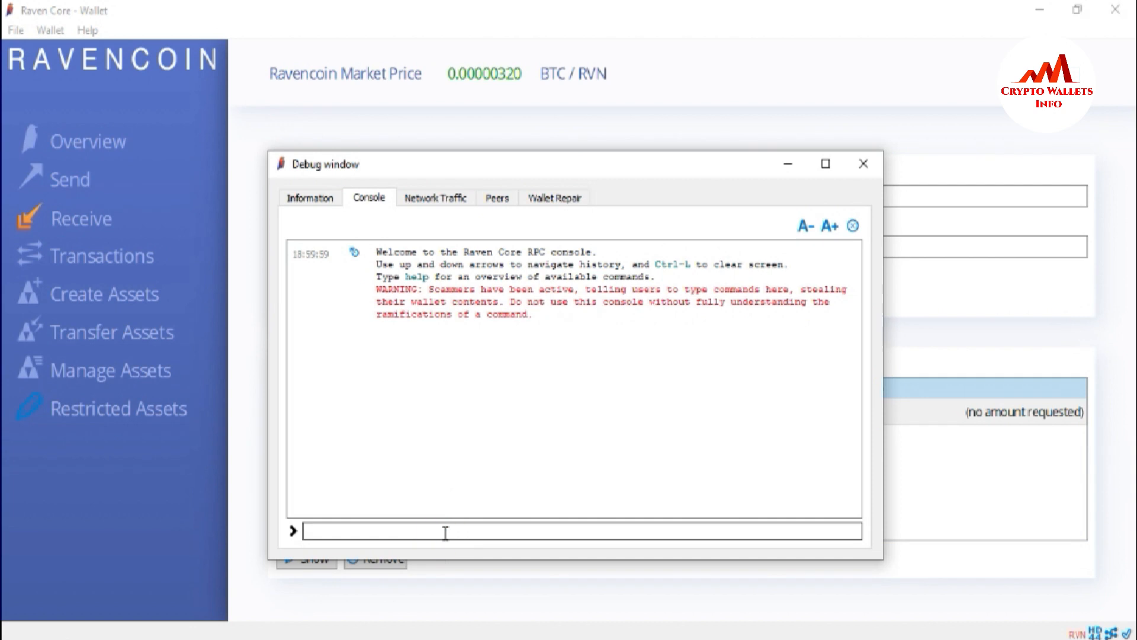
{"action": "type", "text": "du"}
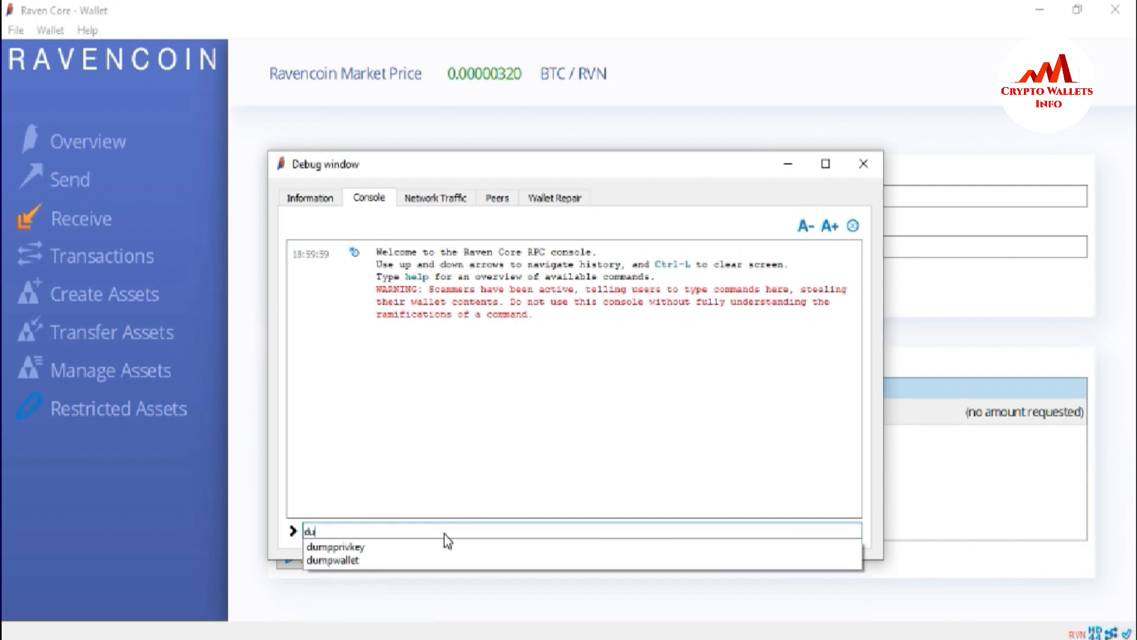
{"action": "type", "text": "m"}
{"action": "left_click", "coordinate": [343, 548]}
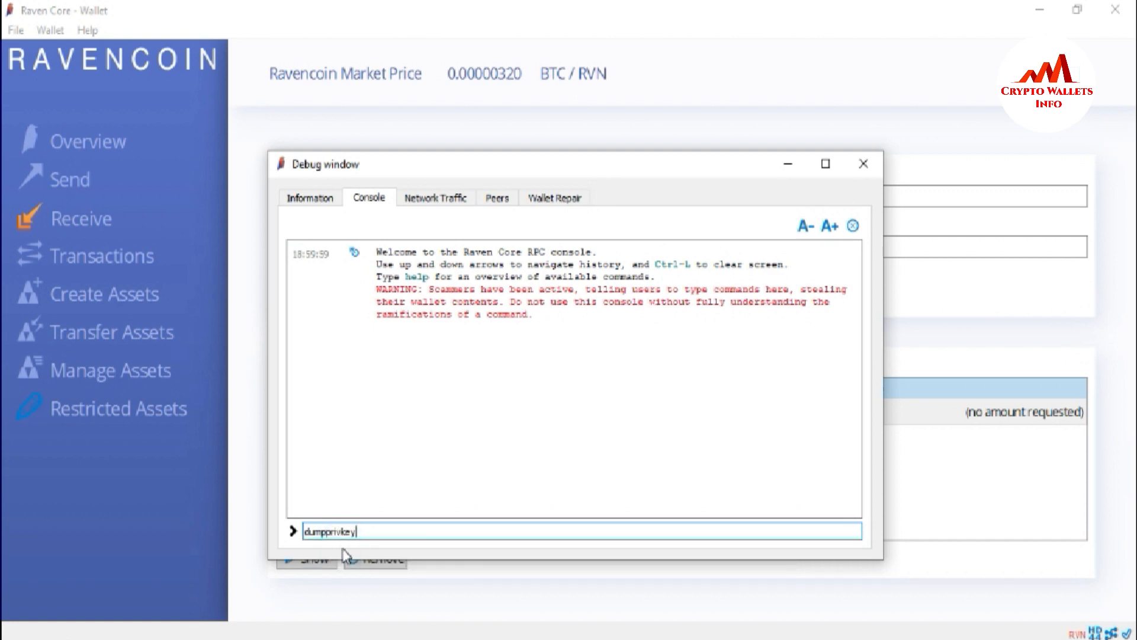
{"action": "double_click", "coordinate": [363, 530]}
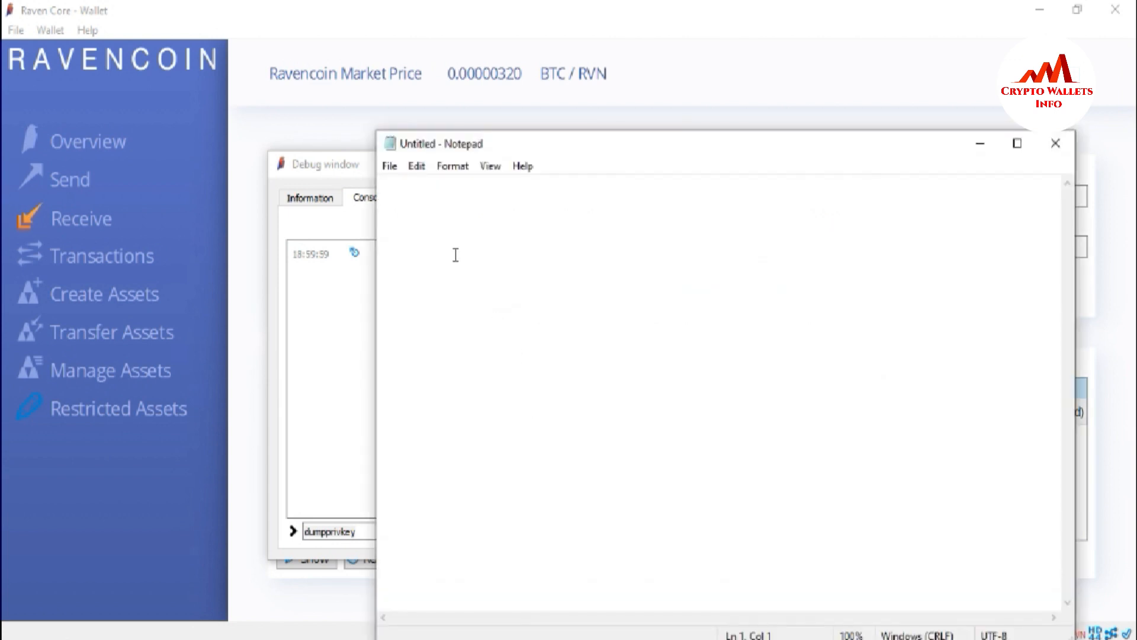
- Paste dumpprivkey into the new Notepad note and enlarge its font to size 36
{"action": "key", "text": "ctrl+v"}
{"action": "double_click", "coordinate": [478, 194]}
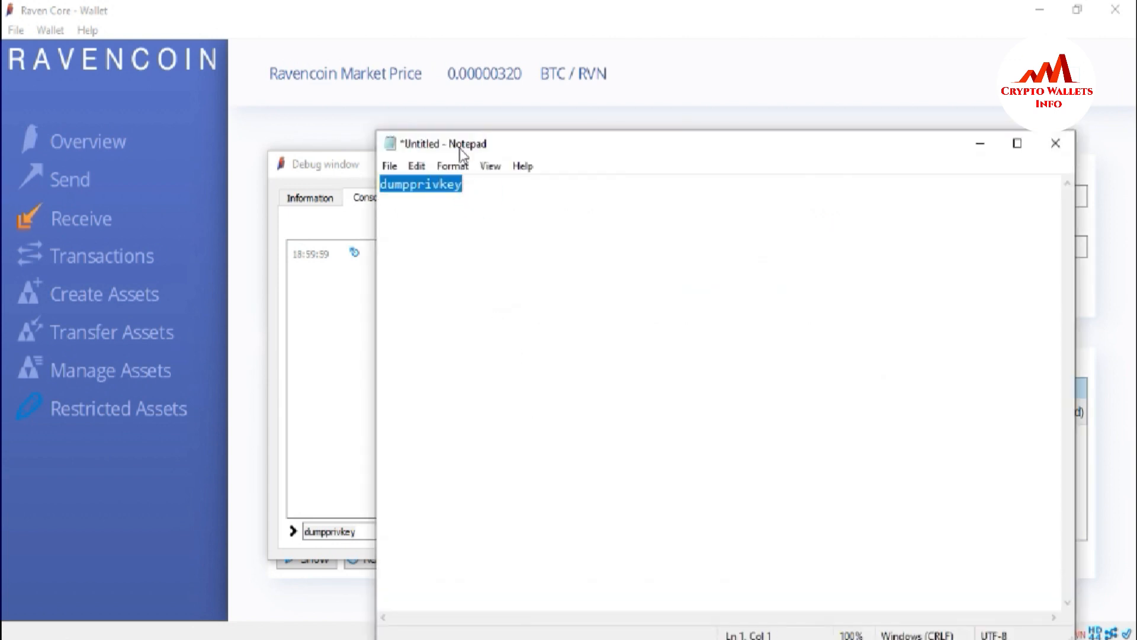
{"action": "left_click", "coordinate": [453, 166]}
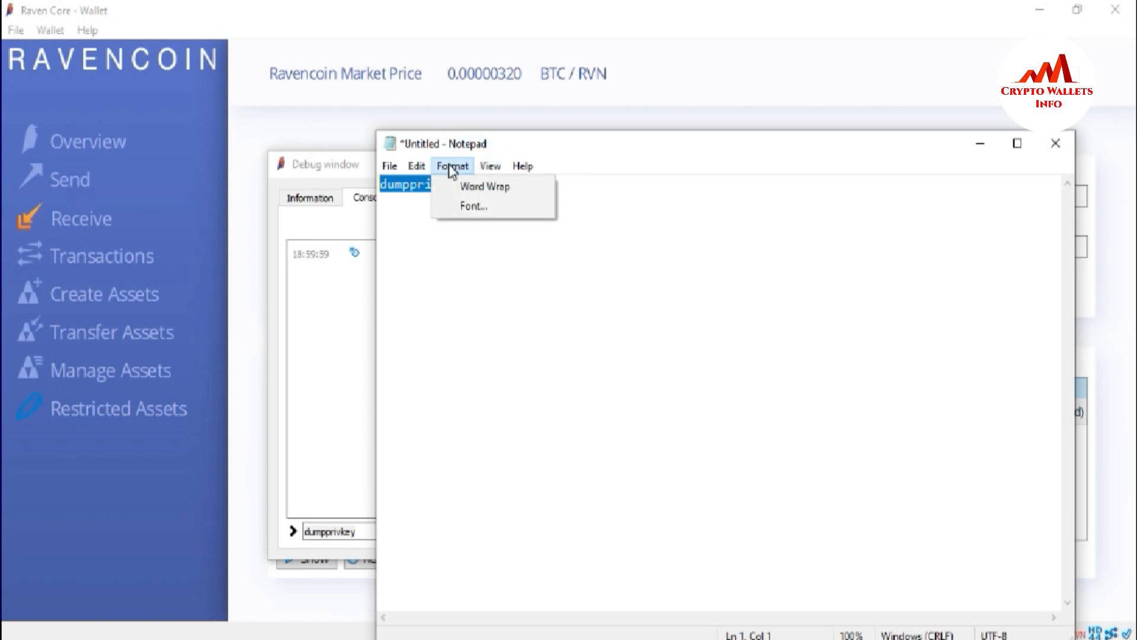
{"action": "left_click", "coordinate": [468, 206]}
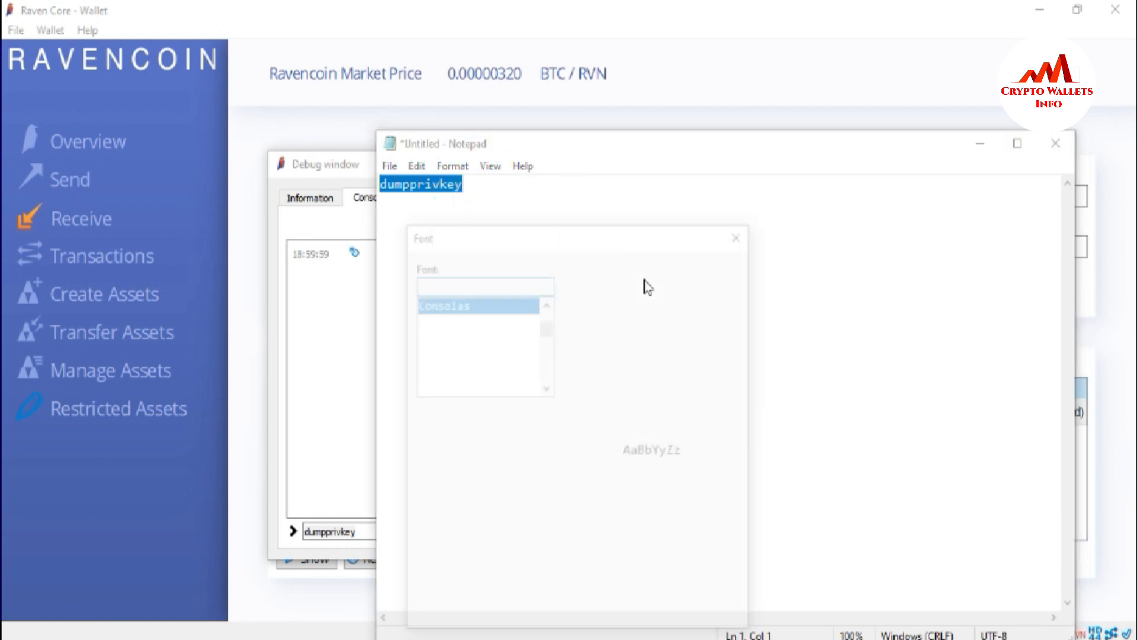
{"action": "left_click_drag", "start_coordinate": [736, 348], "coordinate": [735, 363]}
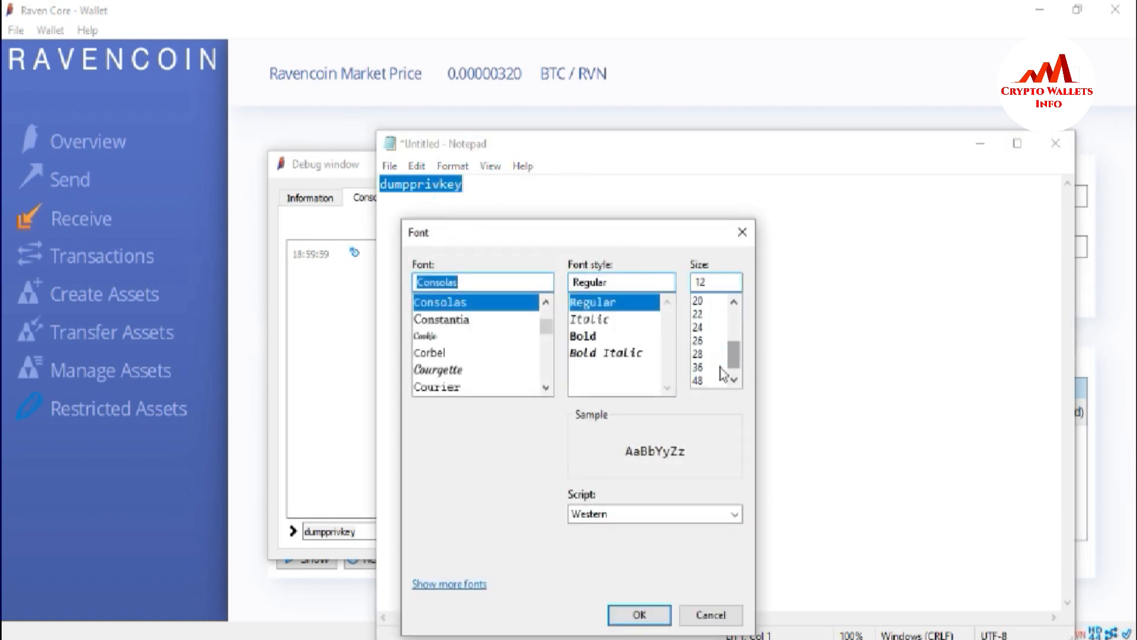
{"action": "left_click", "coordinate": [705, 367]}
{"action": "left_click", "coordinate": [639, 614]}
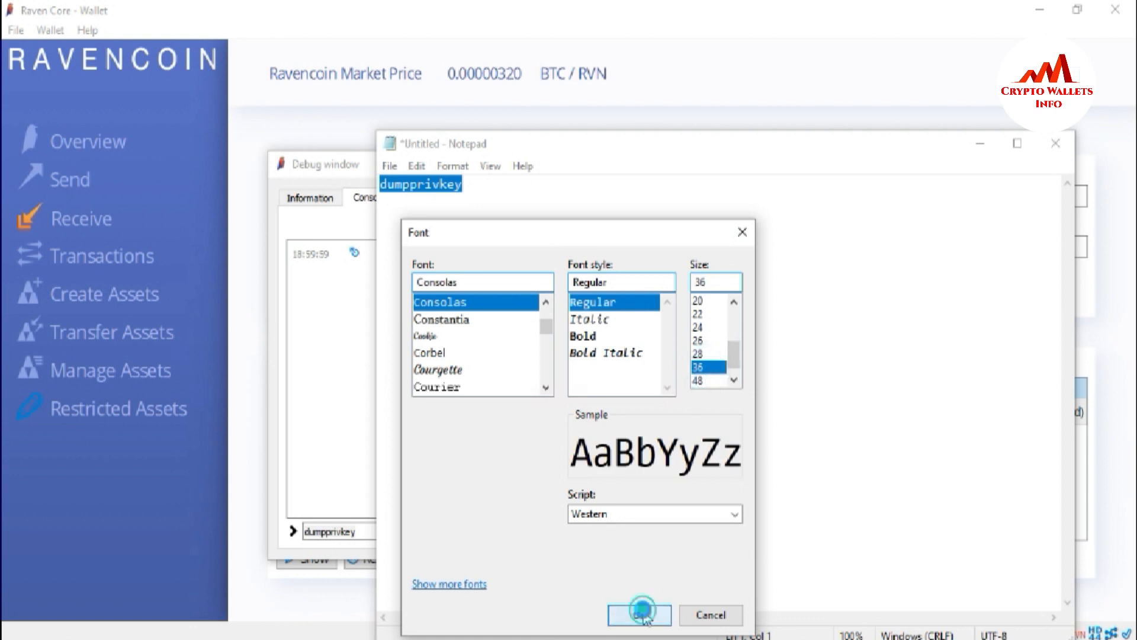
- Select the word dumpprivkey in the note and return to the debug console
{"action": "left_click", "coordinate": [448, 214]}
{"action": "left_click", "coordinate": [631, 215]}
{"action": "left_click_drag", "start_coordinate": [388, 202], "coordinate": [647, 221]}
{"action": "left_click", "coordinate": [648, 221]}
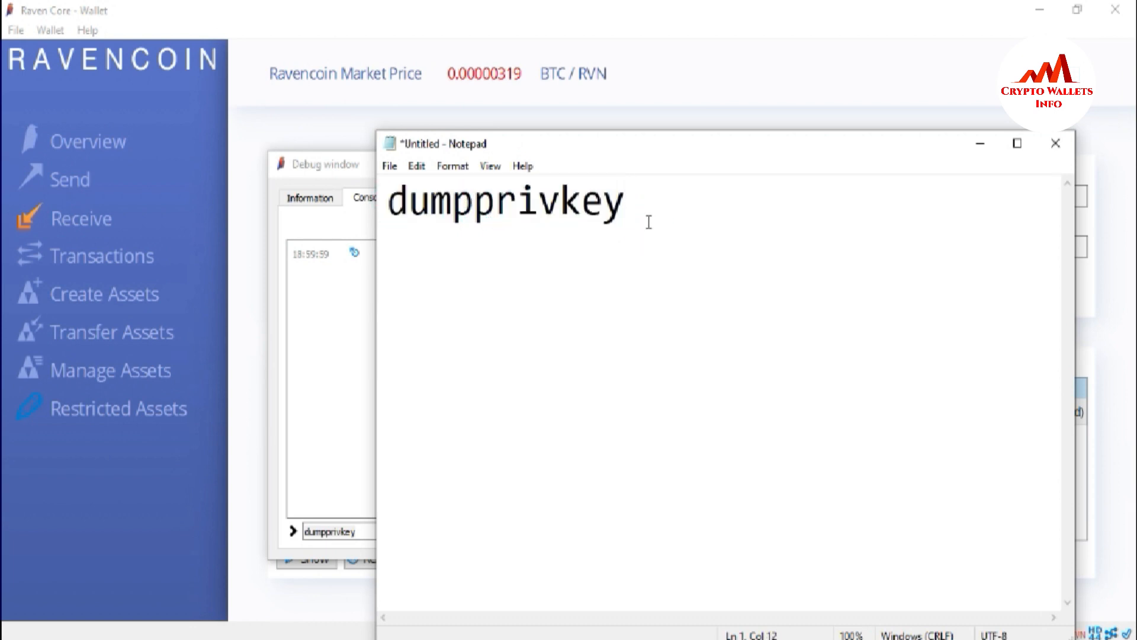
{"action": "left_click_drag", "start_coordinate": [638, 214], "coordinate": [395, 214]}
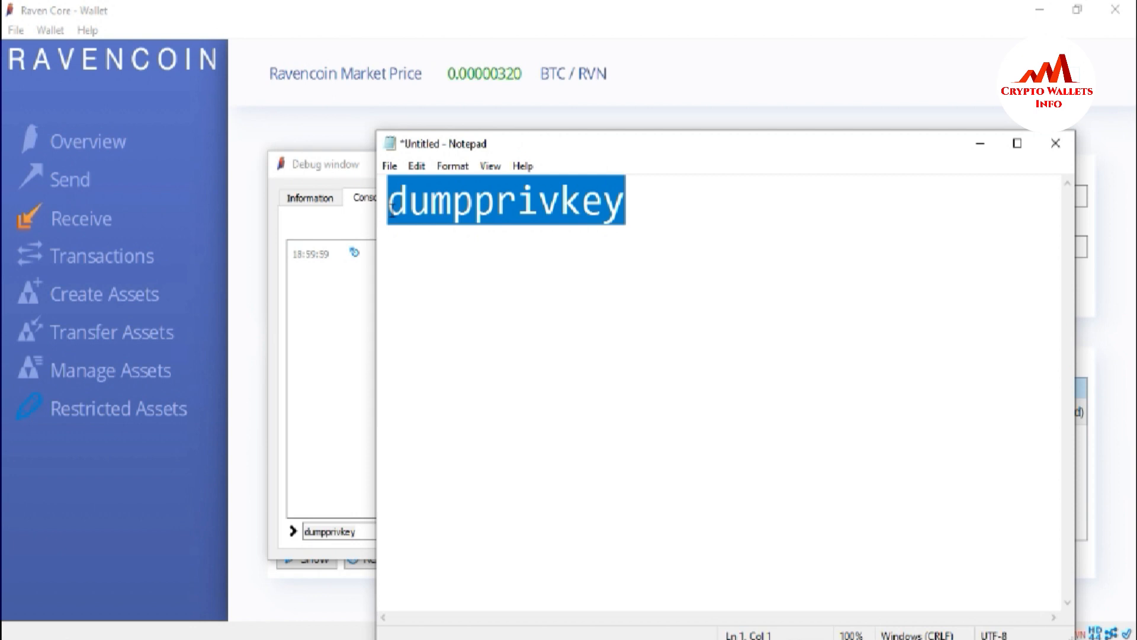
{"action": "left_click", "coordinate": [633, 212]}
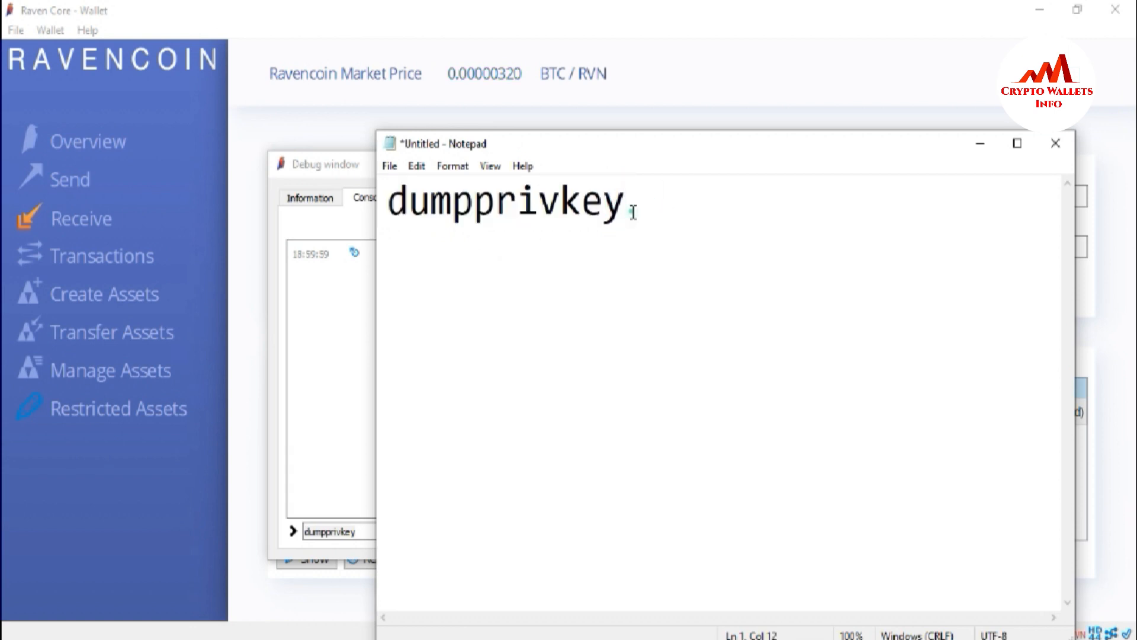
{"action": "left_click_drag", "start_coordinate": [632, 211], "coordinate": [386, 208]}
{"action": "key", "text": "ctrl+c"}
{"action": "left_click", "coordinate": [292, 488]}
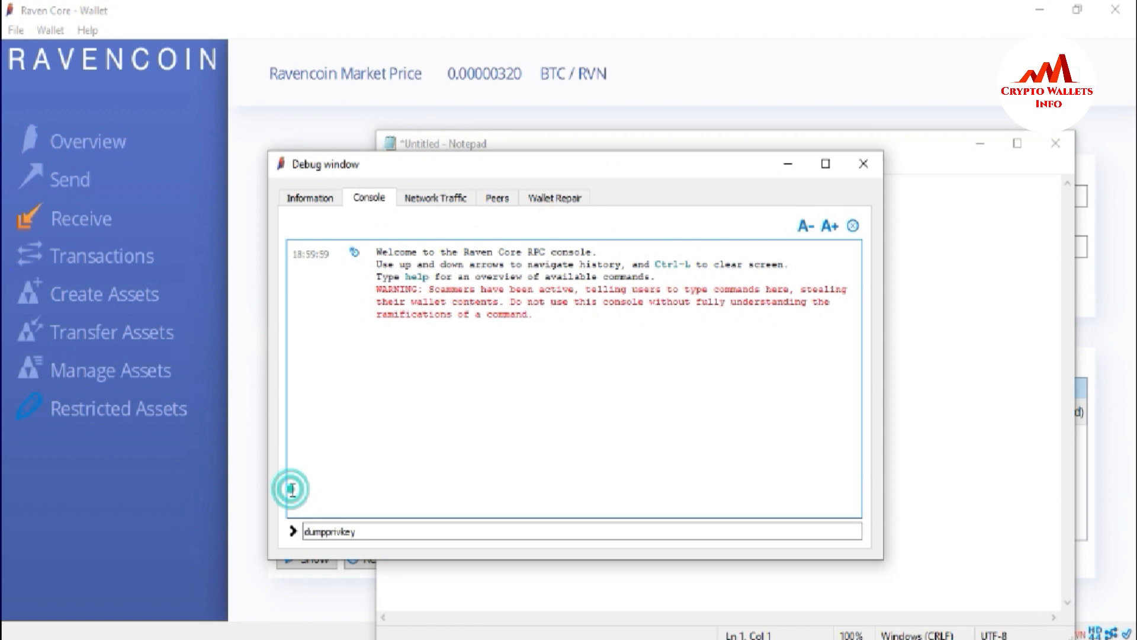
- Add a space after dumpprivkey in the console command line, then go to the Receive page
{"action": "left_click", "coordinate": [375, 537]}
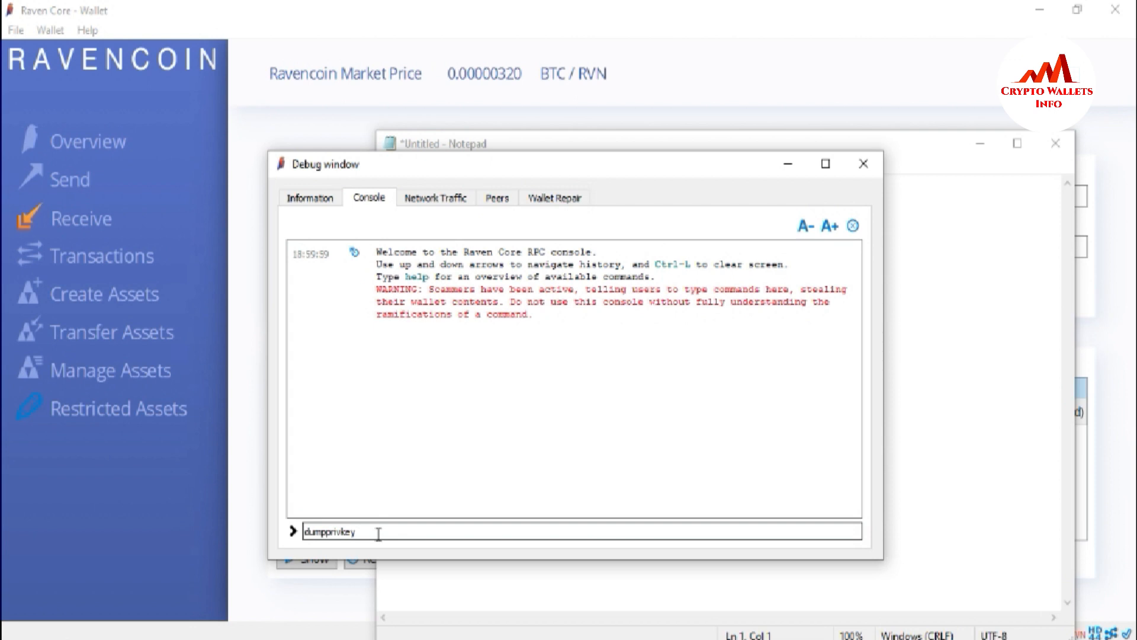
{"action": "key", "text": "ctrl+v"}
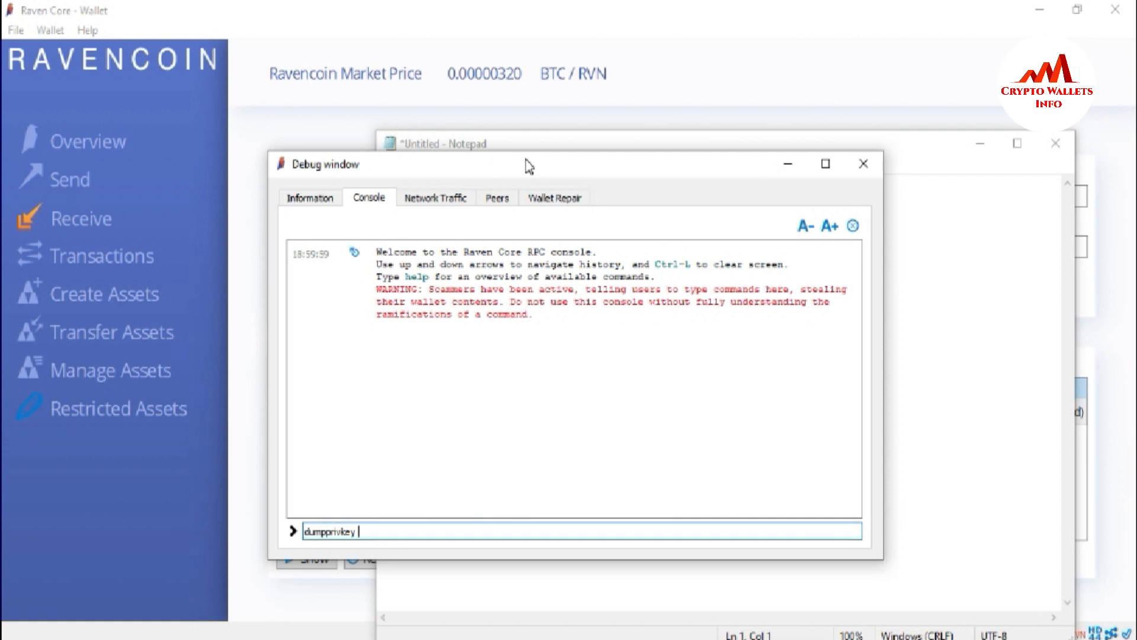
{"action": "left_click", "coordinate": [90, 222]}
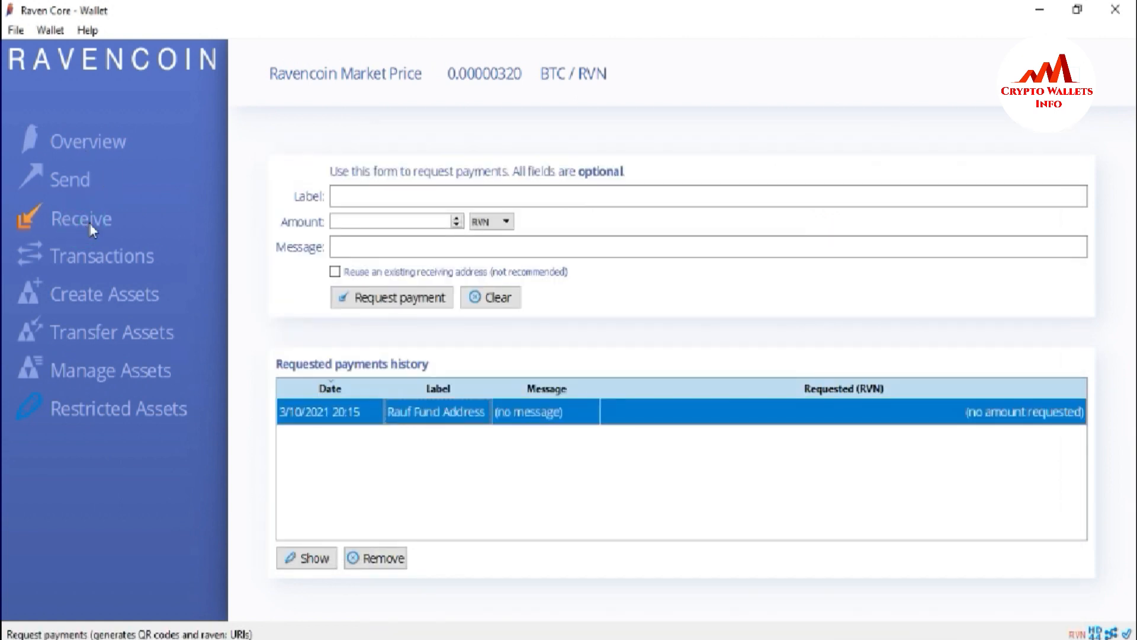
- Run dumpprivkey in the console on the saved request's receiving address
{"action": "double_click", "coordinate": [446, 412]}
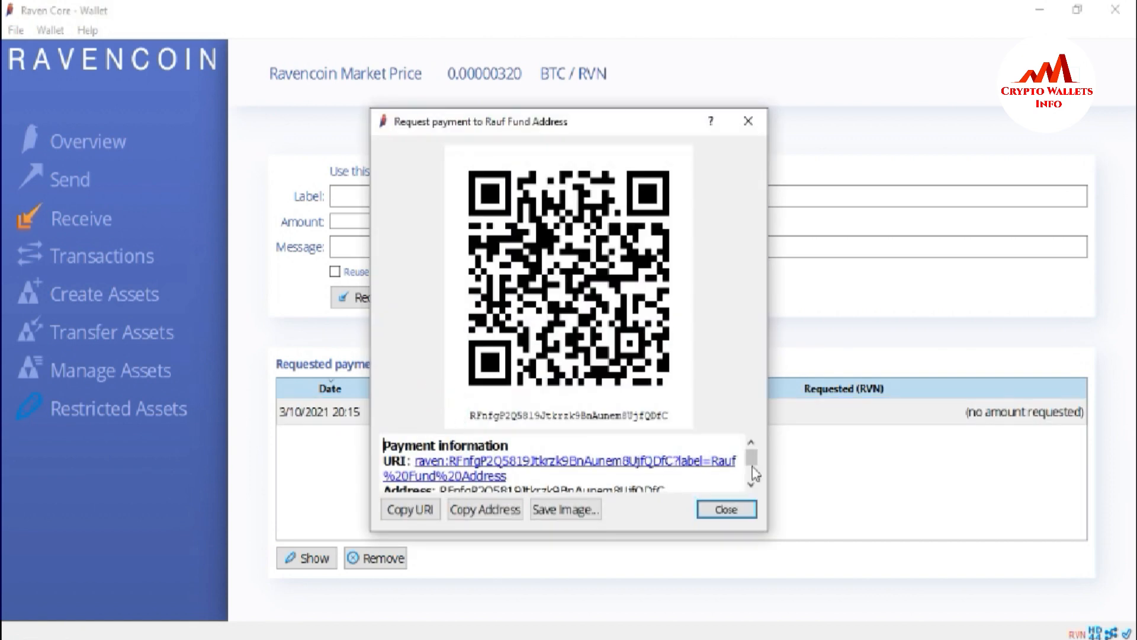
{"action": "scroll", "coordinate": [751, 474], "scroll_direction": "down", "scroll_amount": 2}
{"action": "left_click_drag", "start_coordinate": [443, 449], "coordinate": [679, 454]}
{"action": "key", "text": "ctrl+c"}
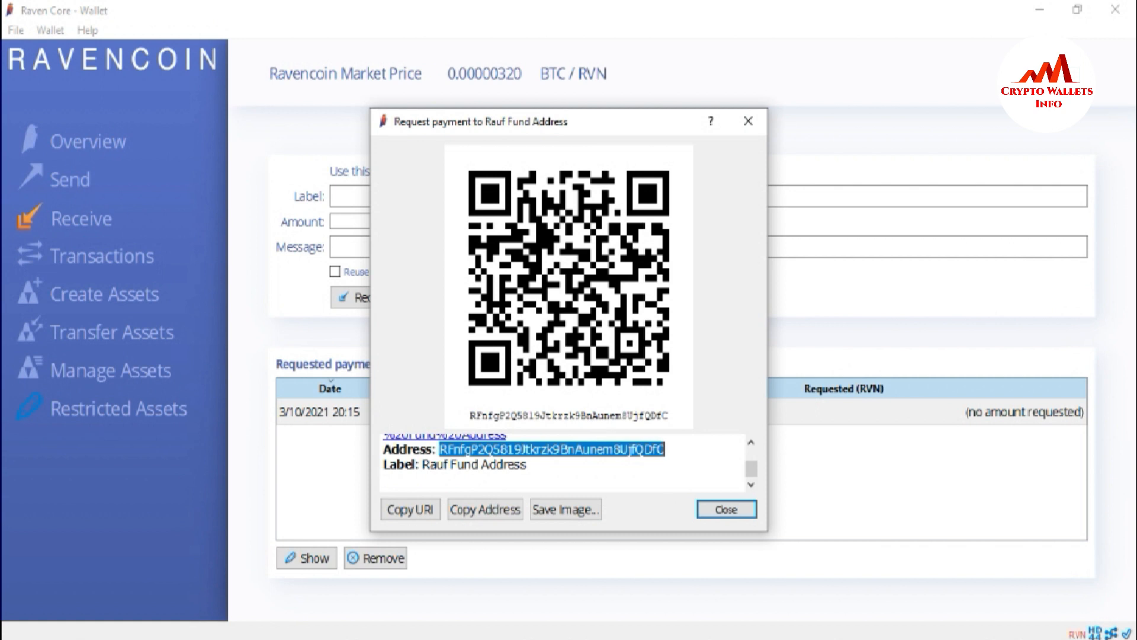
{"action": "key", "text": "alt+Tab"}
{"action": "key", "text": "alt+Tab"}
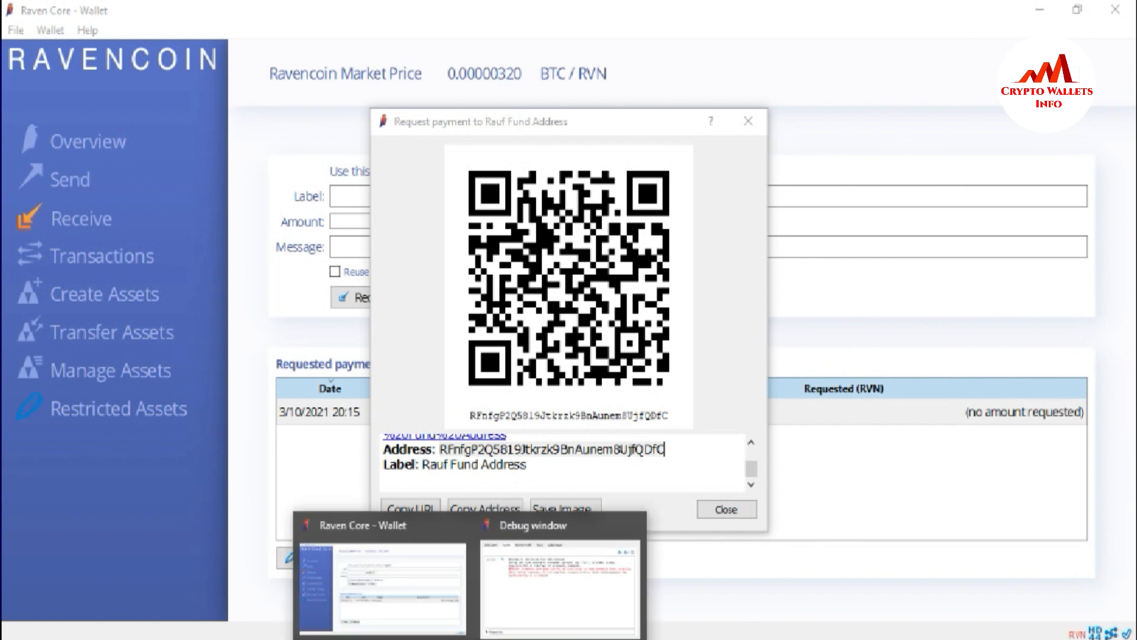
{"action": "left_click", "coordinate": [553, 574]}
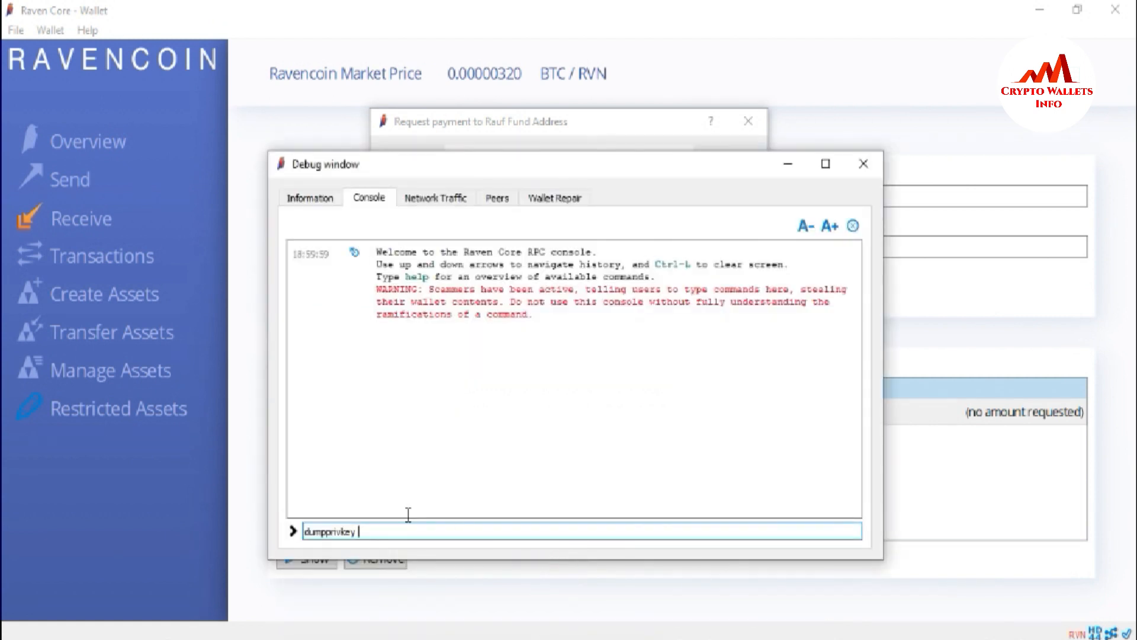
{"action": "key", "text": "ctrl+v"}
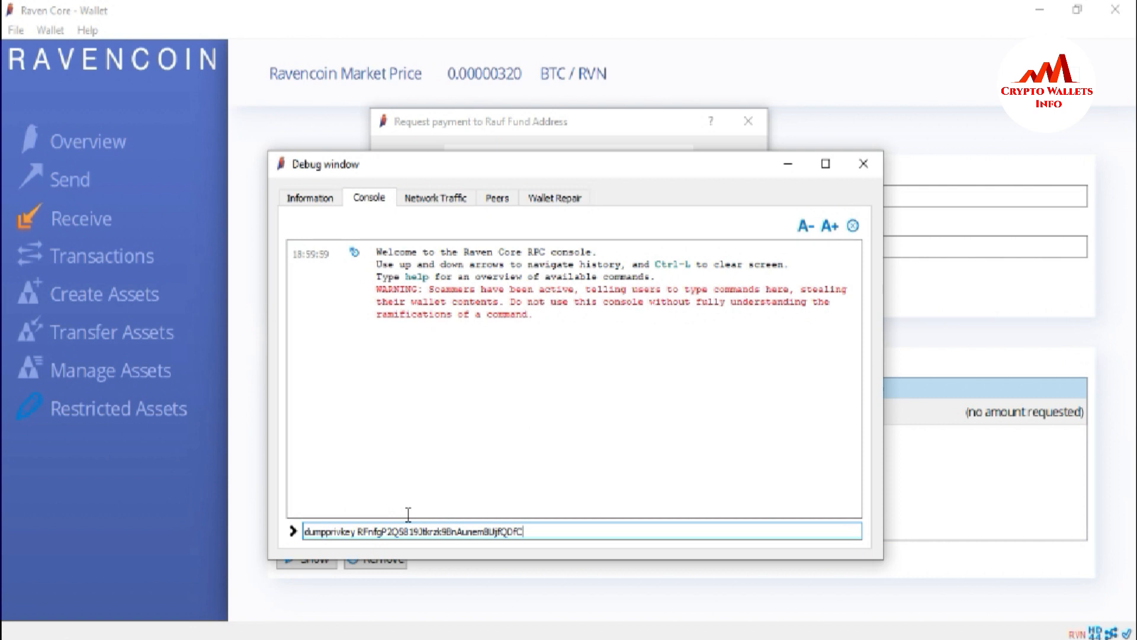
{"action": "key", "text": "Return"}
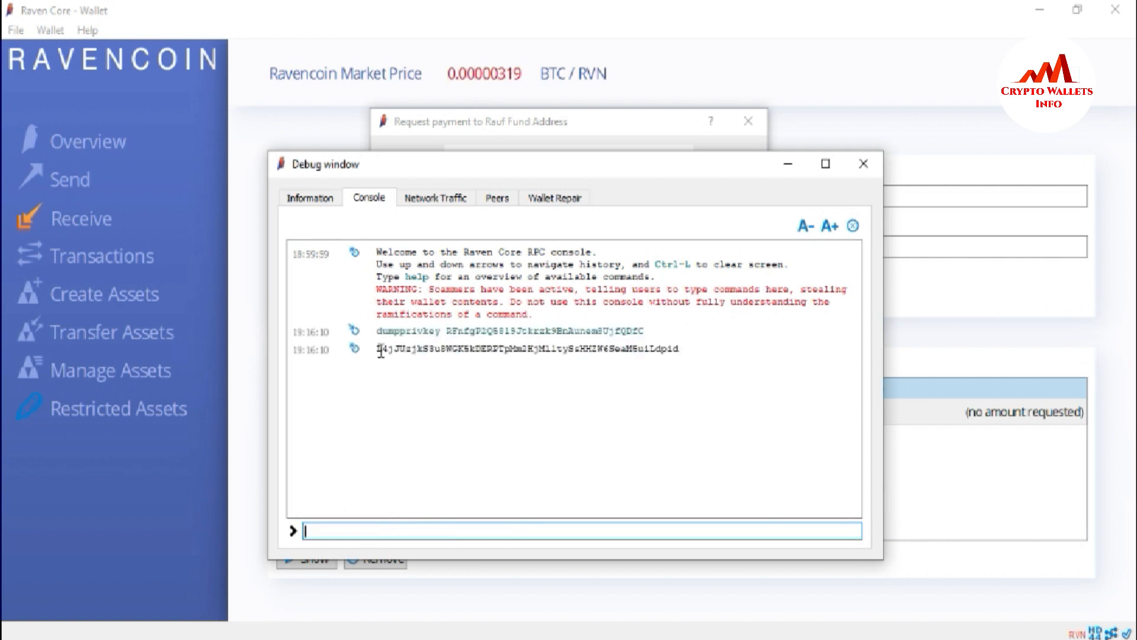
- Copy the dumpprivkey command and private key output lines to Notepad
{"action": "left_click_drag", "start_coordinate": [378, 348], "coordinate": [686, 348]}
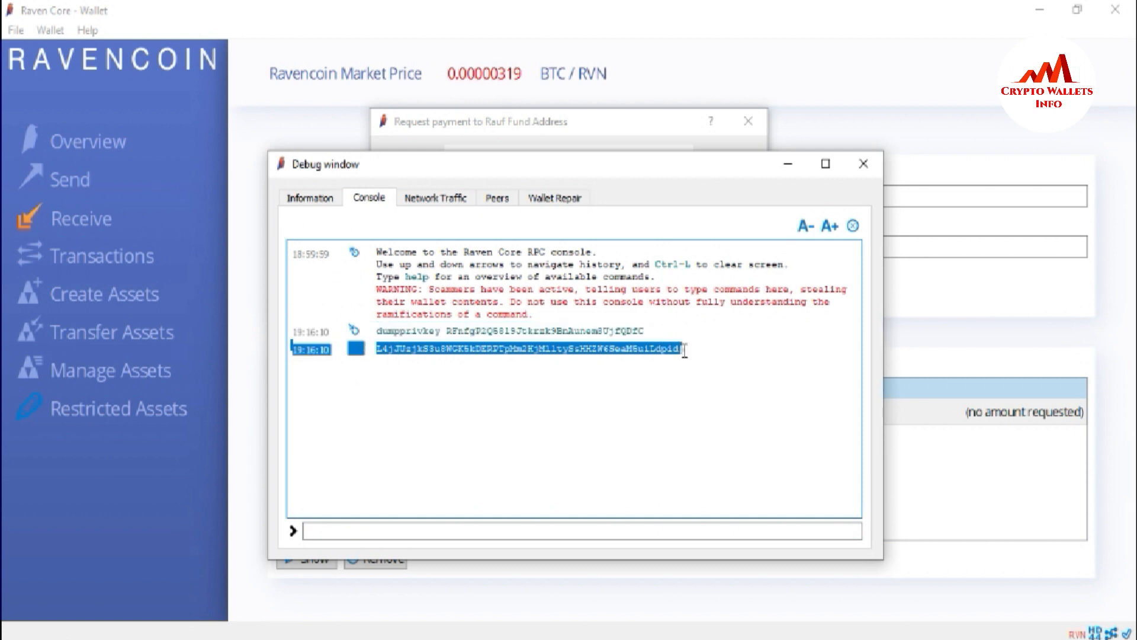
{"action": "left_click", "coordinate": [682, 349]}
{"action": "left_click_drag", "start_coordinate": [647, 331], "coordinate": [687, 347]}
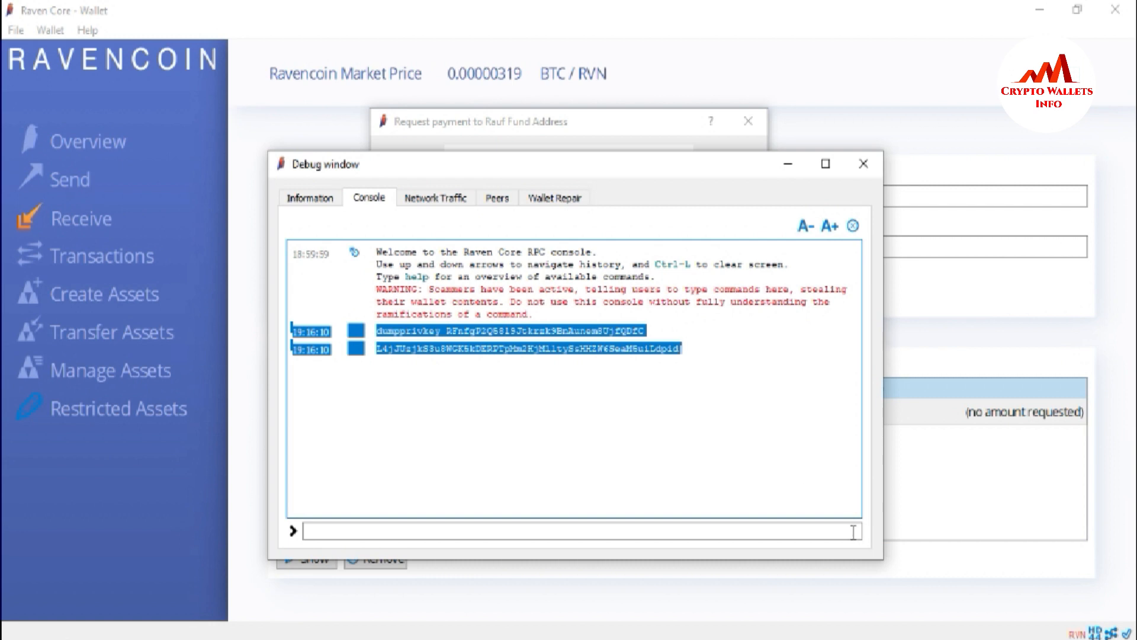
{"action": "key", "text": "alt+Tab"}
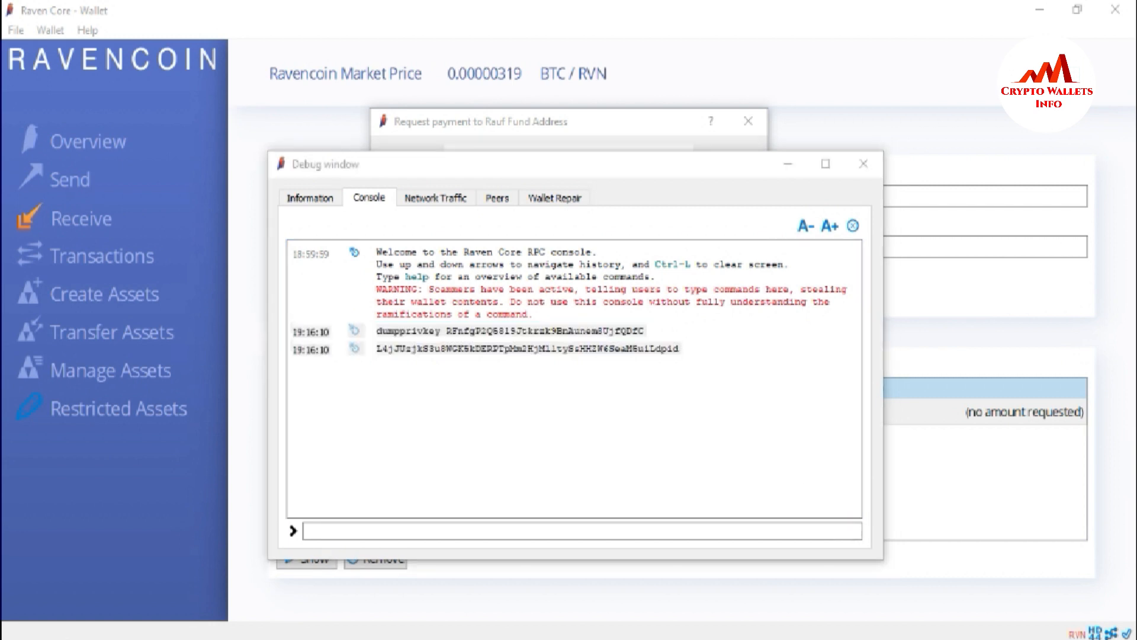
{"action": "left_click", "coordinate": [645, 222]}
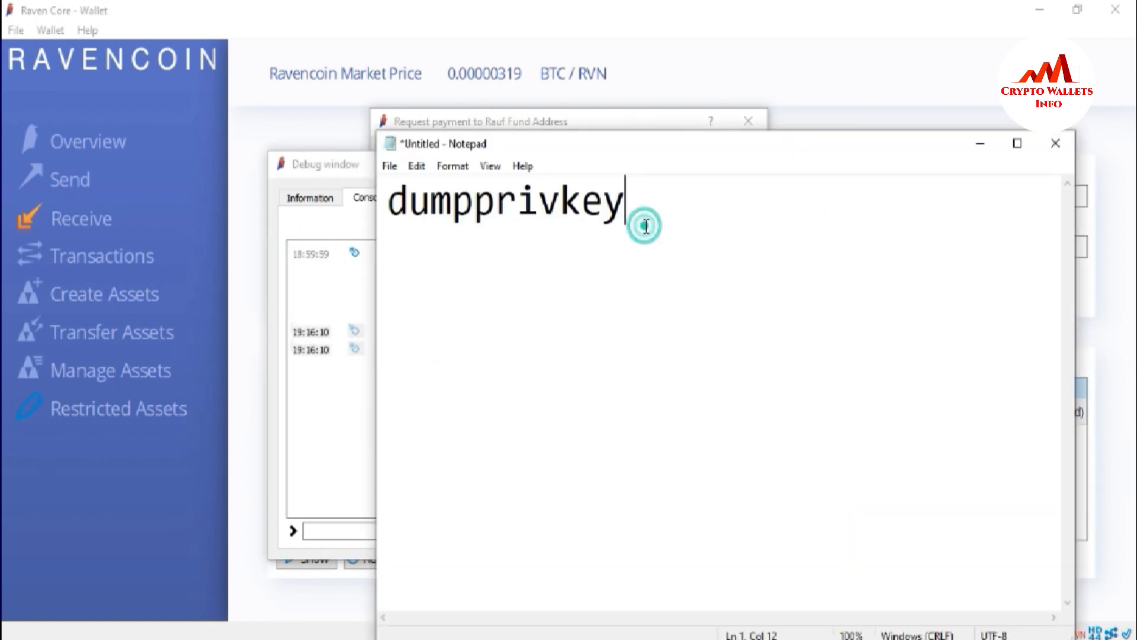
- Clear the note, set its font size to 14, and paste the dumpprivkey output
{"action": "key", "text": "BackSpace"}
{"action": "key", "text": "BackSpace"}
{"action": "key", "text": "BackSpace"}
{"action": "key", "text": "BackSpace"}
{"action": "key", "text": "BackSpace"}
{"action": "key", "text": "BackSpace"}
{"action": "key", "text": "BackSpace"}
{"action": "key", "text": "BackSpace"}
{"action": "key", "text": "BackSpace"}
{"action": "key", "text": "BackSpace"}
{"action": "key", "text": "BackSpace"}
{"action": "key", "text": "Return"}
{"action": "key", "text": "ctrl+v"}
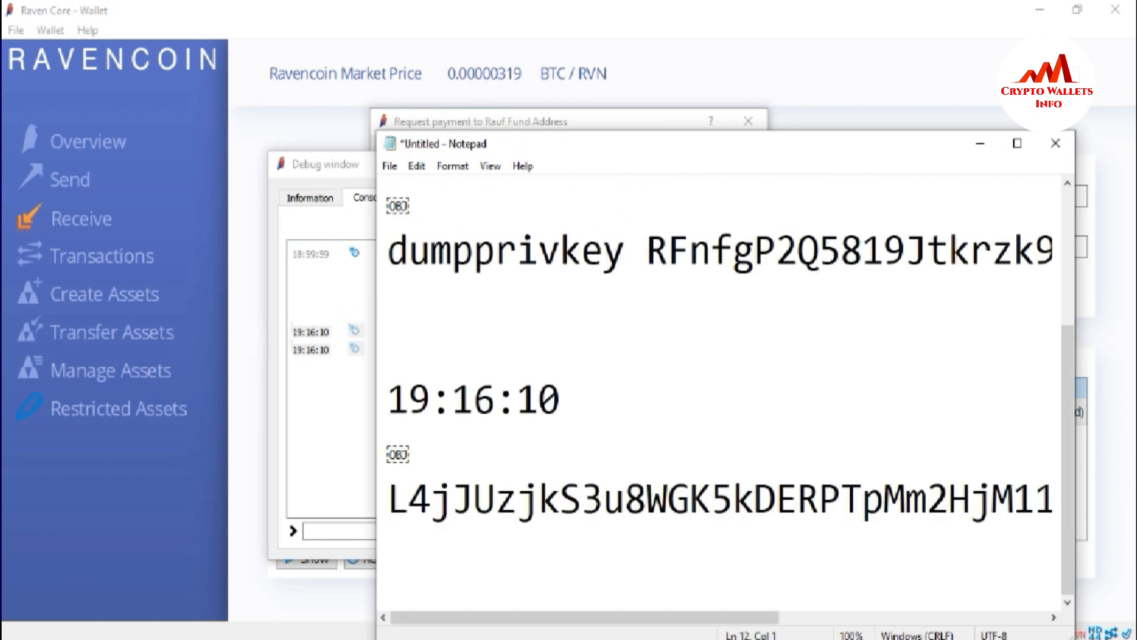
{"action": "key", "text": "ctrl+z"}
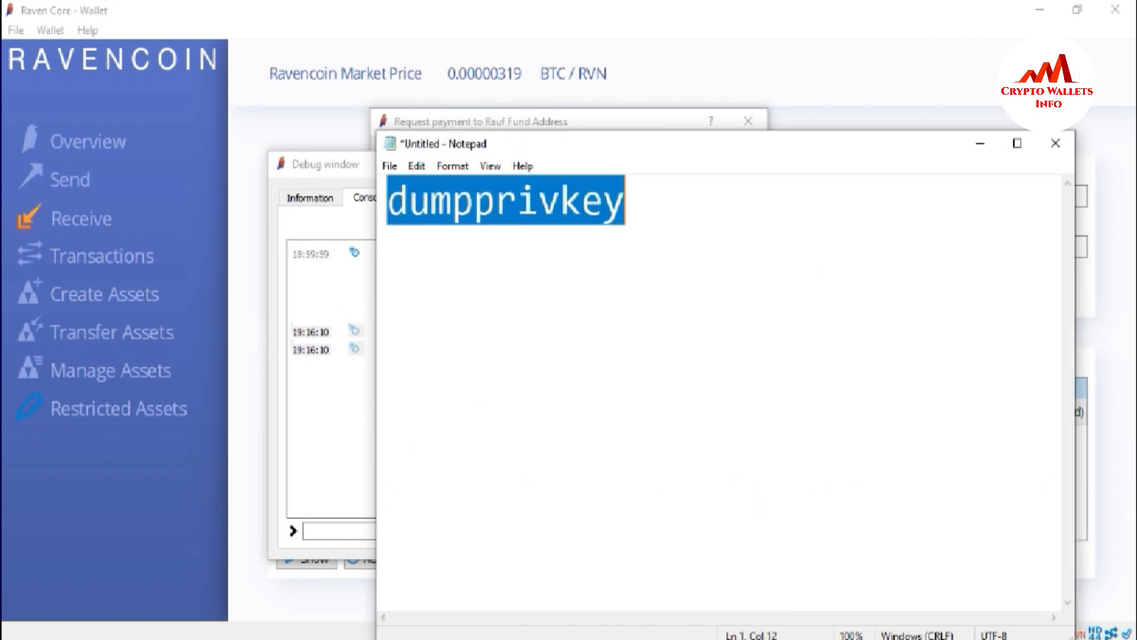
{"action": "left_click", "coordinate": [459, 167]}
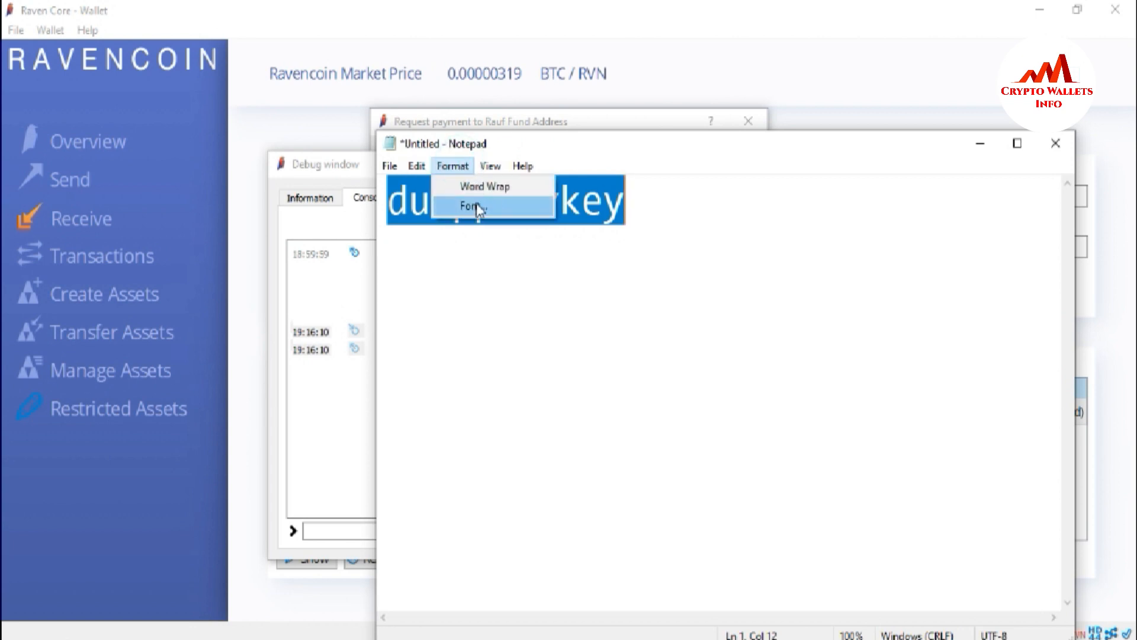
{"action": "left_click", "coordinate": [470, 209]}
{"action": "left_click_drag", "start_coordinate": [737, 359], "coordinate": [735, 333]}
{"action": "left_click", "coordinate": [701, 339]}
{"action": "left_click", "coordinate": [640, 614]}
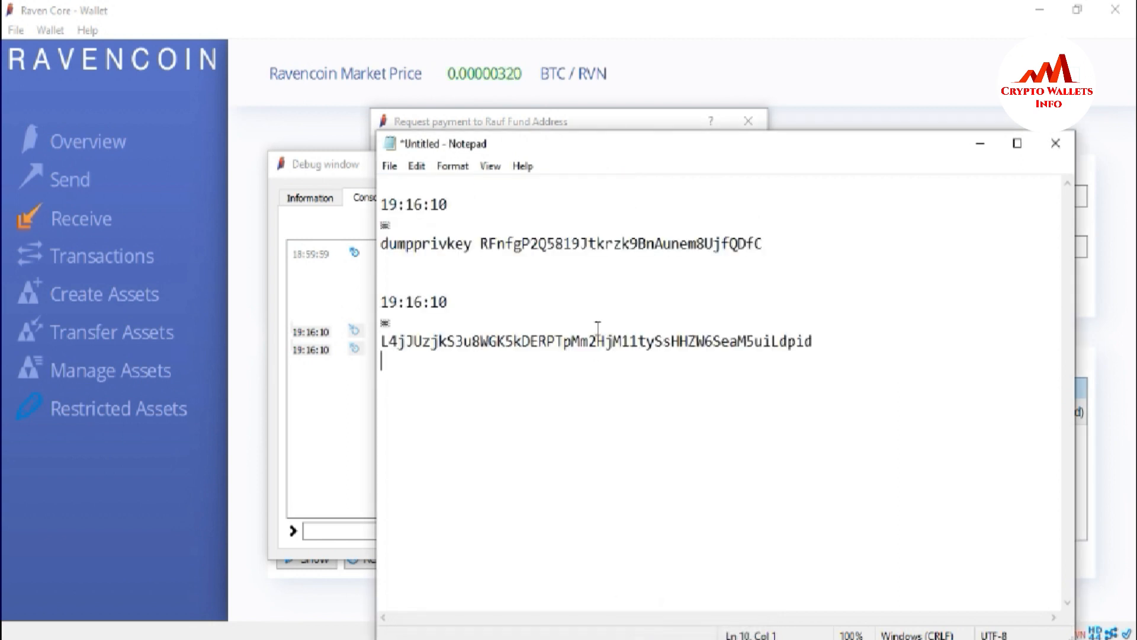
{"action": "left_click_drag", "start_coordinate": [452, 224], "coordinate": [379, 201]}
- Delete the first timestamp and dumpprivkey prefix, and label the address 'Wallet Address'
{"action": "key", "text": "Delete"}
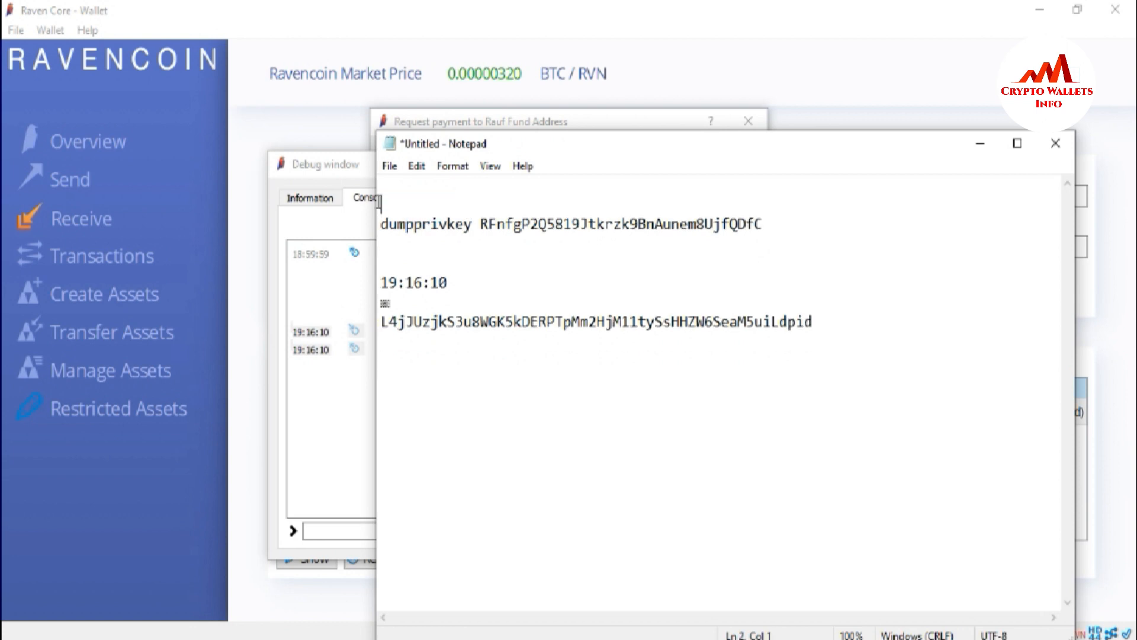
{"action": "left_click_drag", "start_coordinate": [479, 224], "coordinate": [356, 223]}
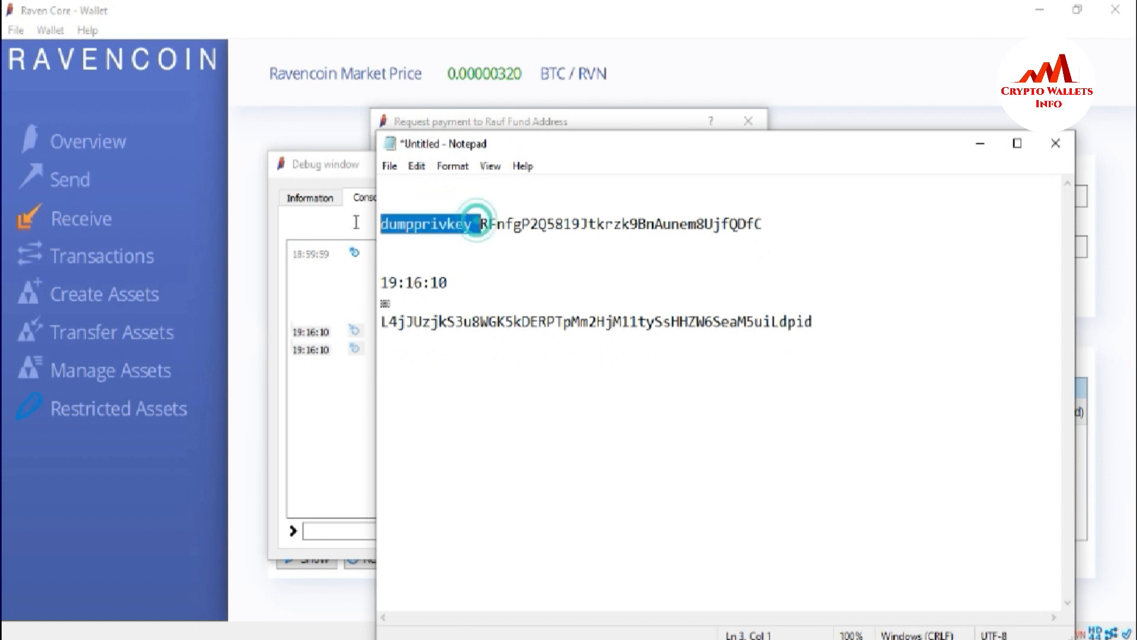
{"action": "key", "text": "Delete"}
{"action": "left_click", "coordinate": [389, 203]}
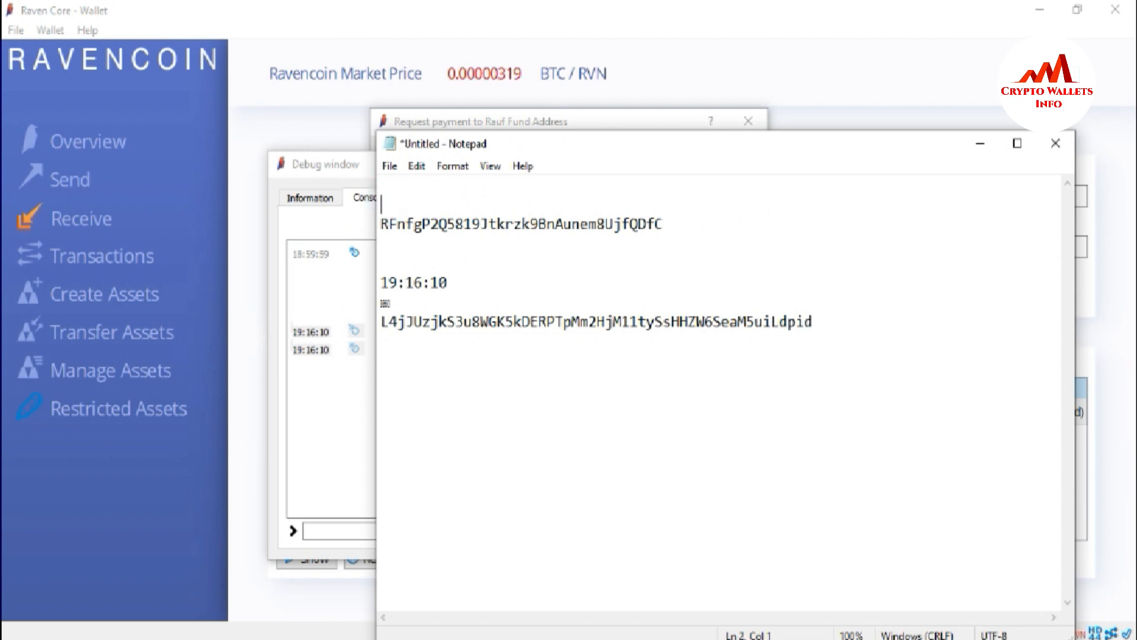
{"action": "type", "text": "Wallet Address"}
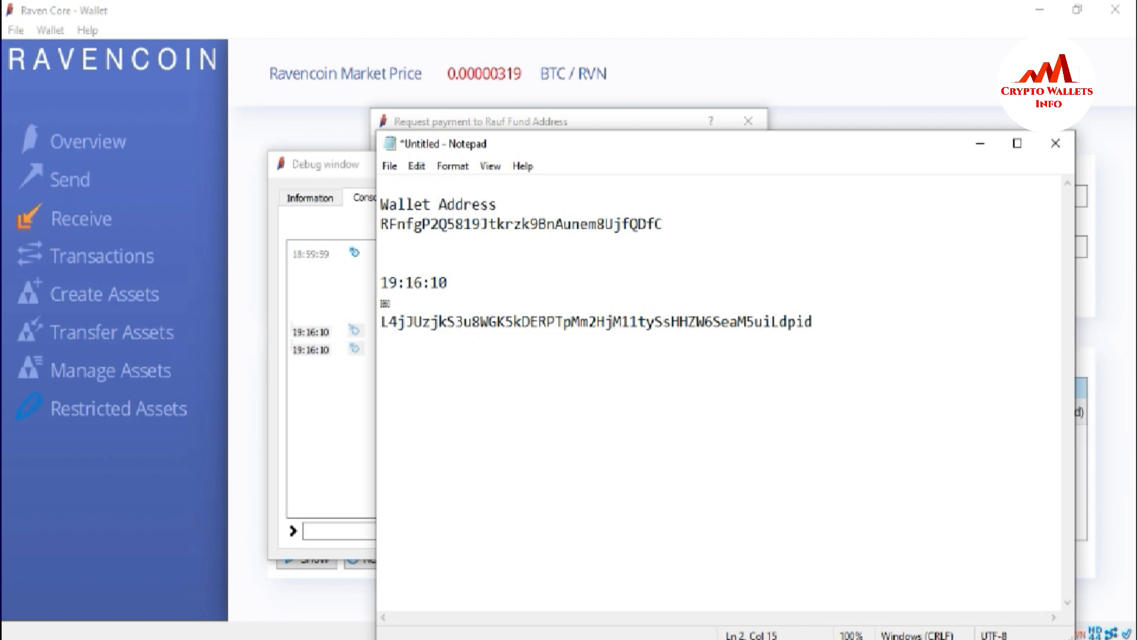
- Remove the second timestamp, label the key 'Privatekey', and add a row of '=' below it
{"action": "left_click_drag", "start_coordinate": [464, 290], "coordinate": [380, 283]}
{"action": "key", "text": "BackSpace"}
{"action": "left_click", "coordinate": [380, 303]}
{"action": "left_click", "coordinate": [381, 283]}
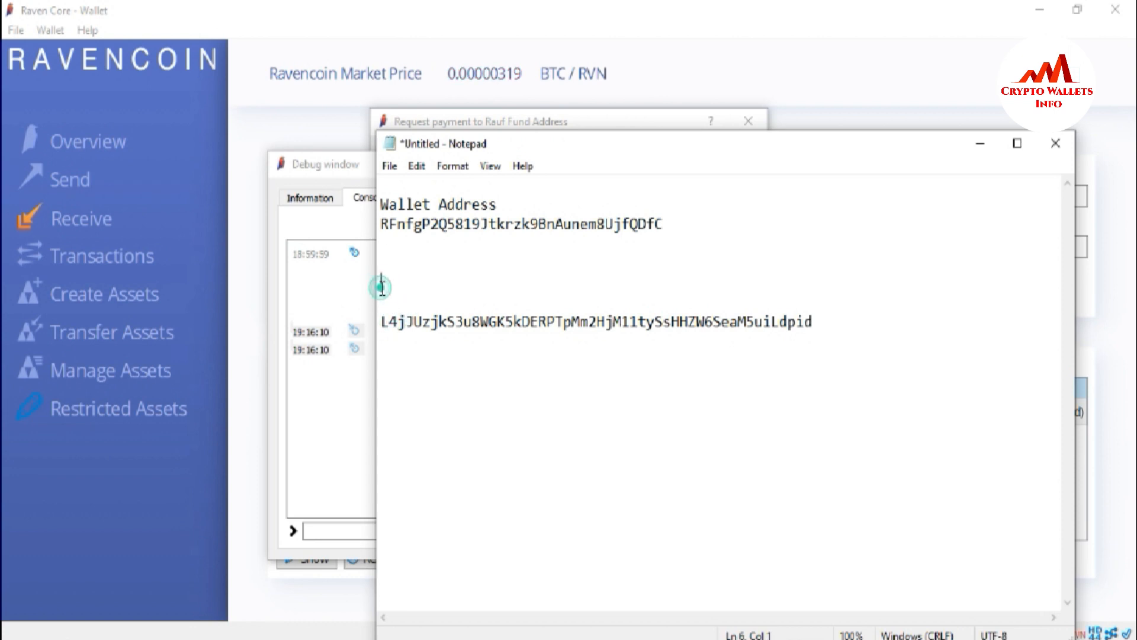
{"action": "type", "text": "Privatekey"}
{"action": "left_click", "coordinate": [825, 318]}
{"action": "key", "text": "Return"}
{"action": "key", "text": "Return"}
{"action": "key", "text": "Return"}
{"action": "type", "text": "============================================================"}
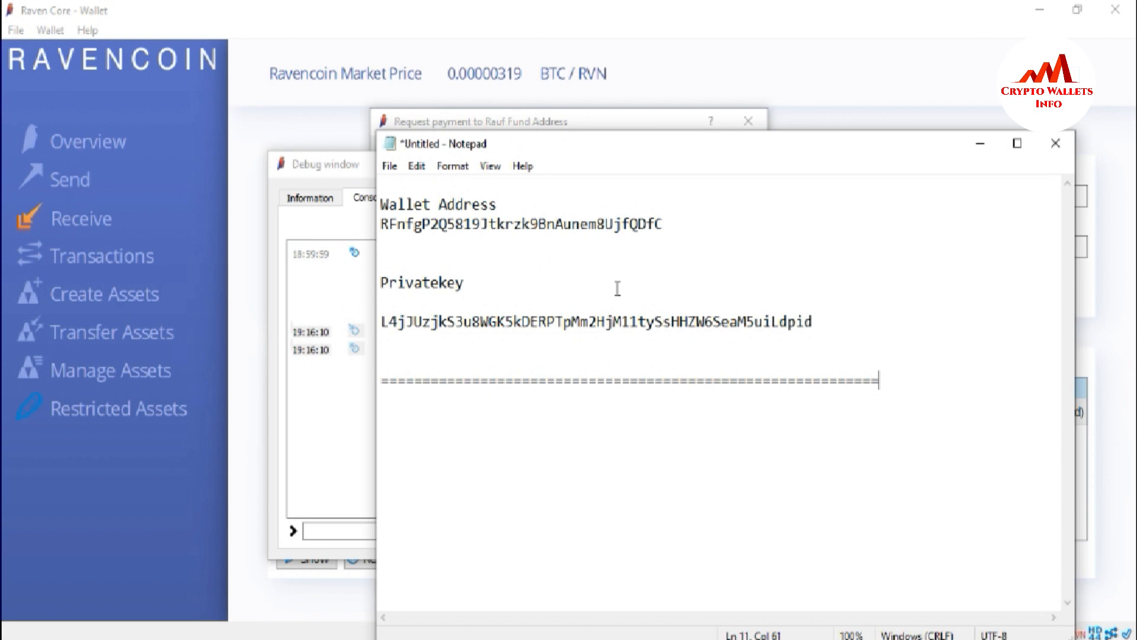
{"action": "left_click", "coordinate": [304, 392]}
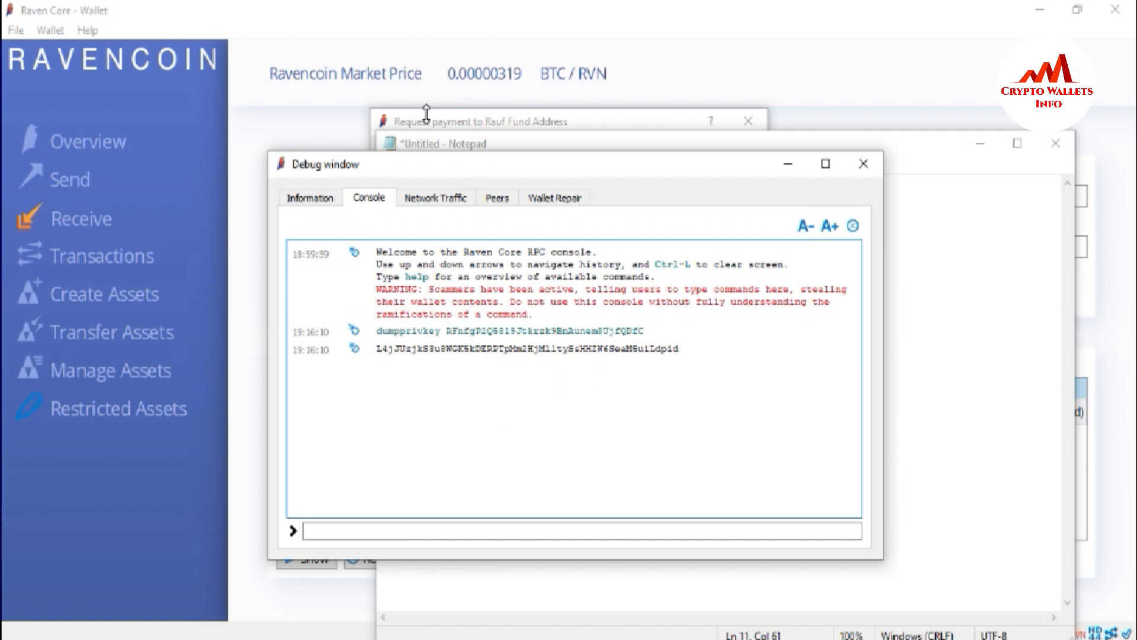
- Close the old request, create a new payment request, and copy its new receiving address
{"action": "left_click", "coordinate": [83, 222]}
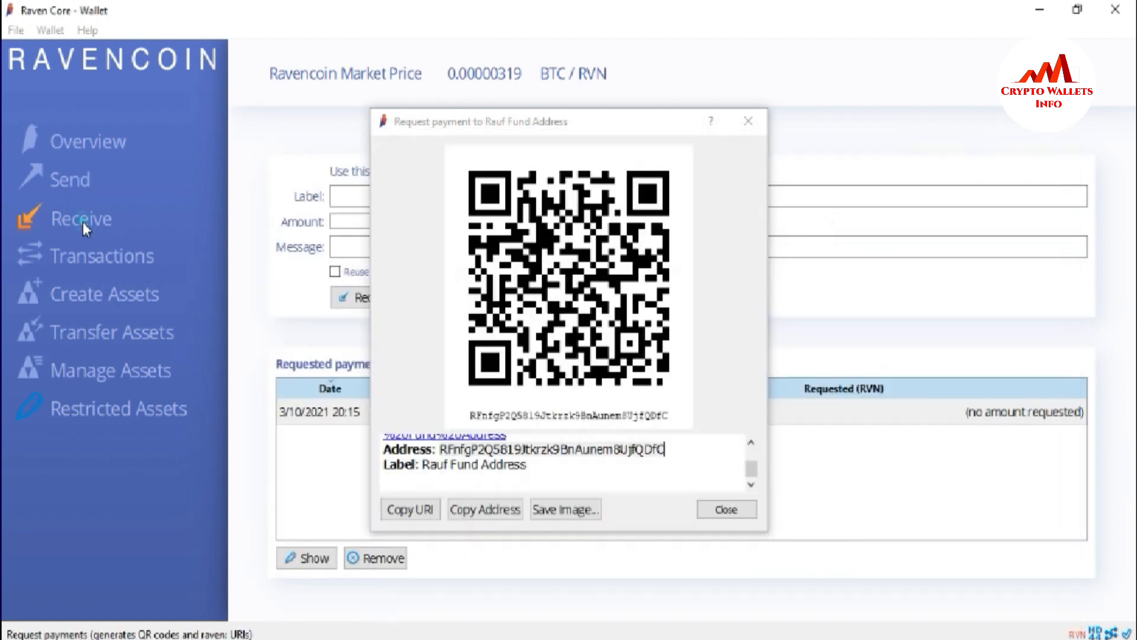
{"action": "left_click", "coordinate": [733, 511]}
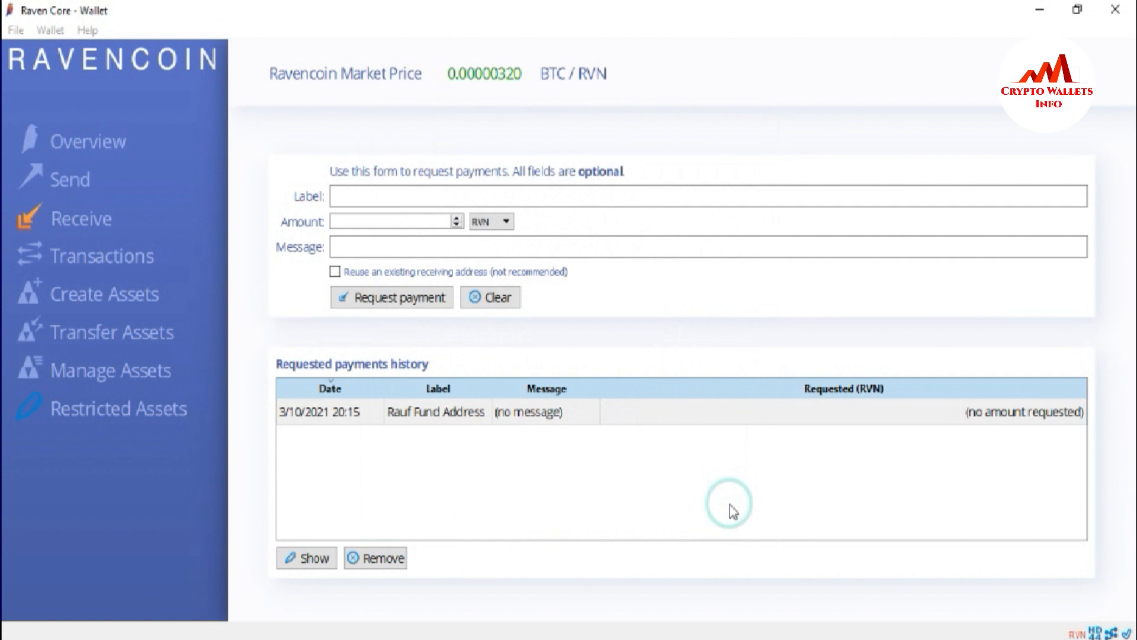
{"action": "left_click", "coordinate": [363, 299]}
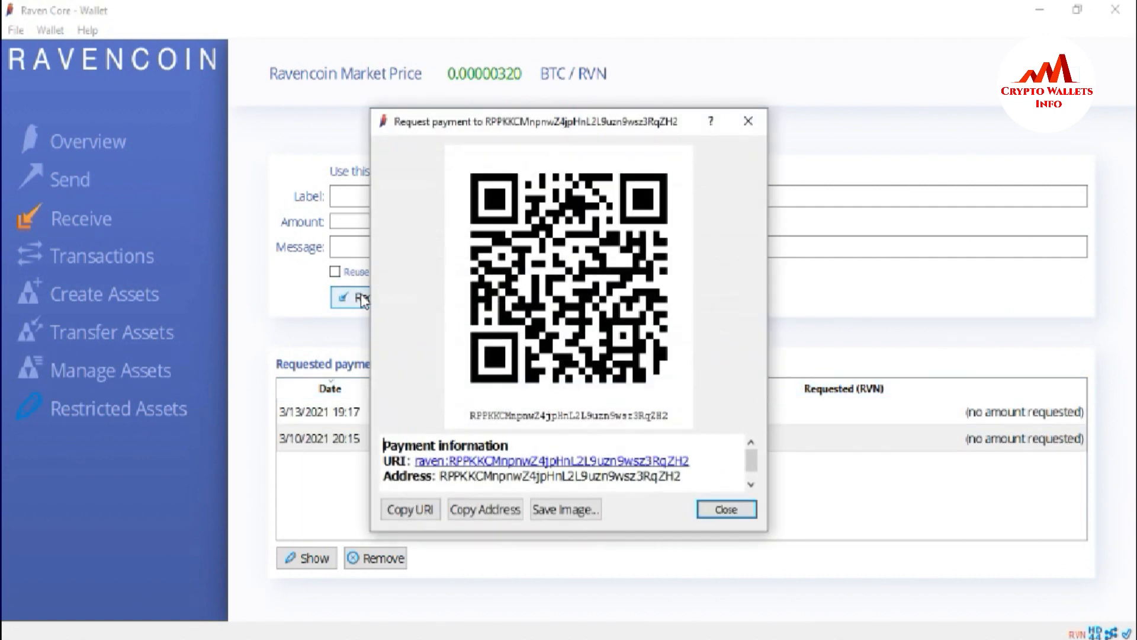
{"action": "left_click_drag", "start_coordinate": [440, 475], "coordinate": [684, 472]}
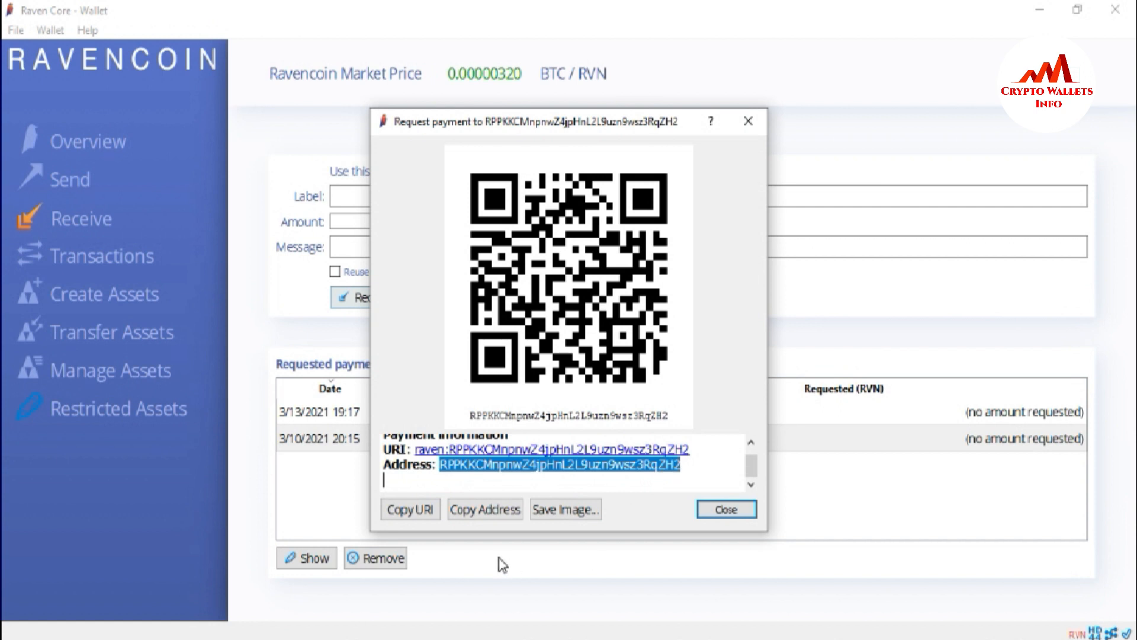
{"action": "left_click", "coordinate": [496, 520]}
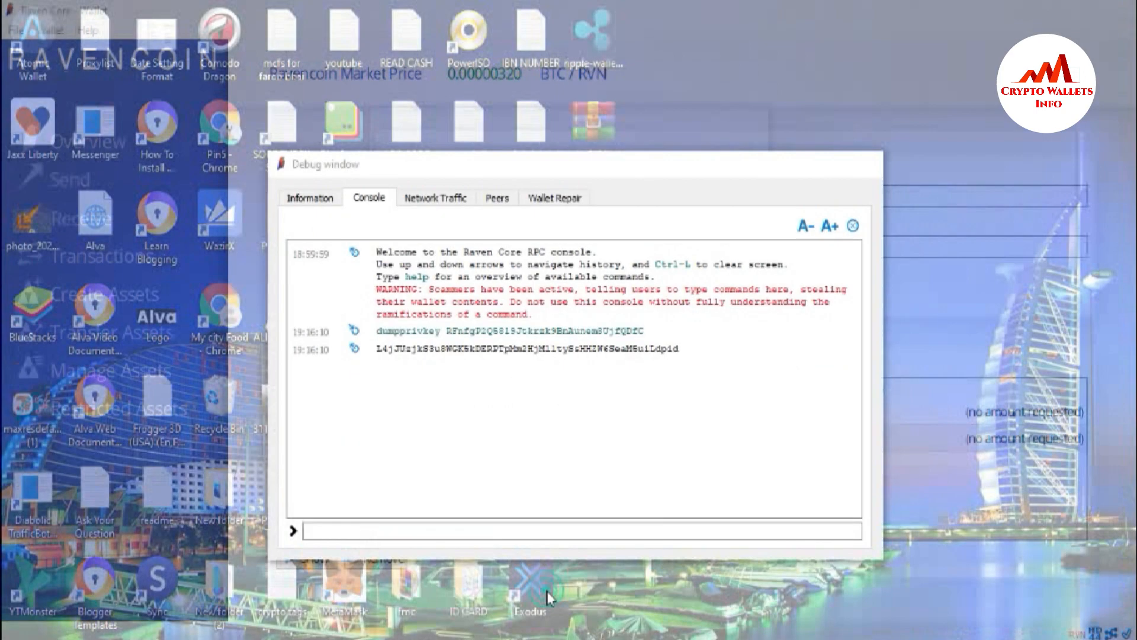
{"action": "left_click", "coordinate": [572, 569]}
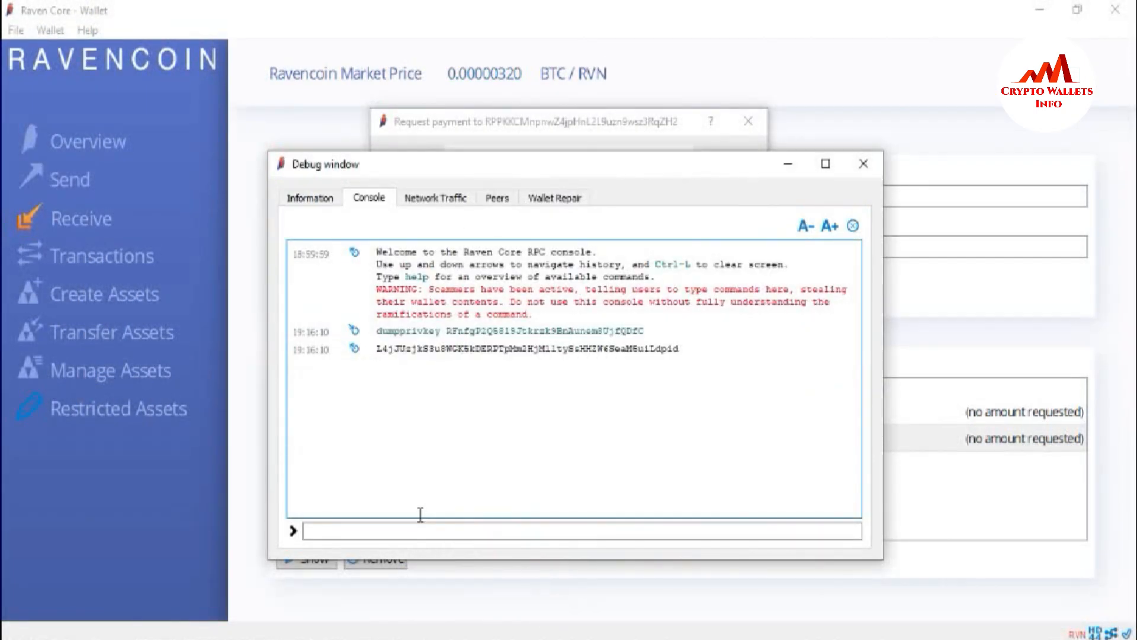
- Run dumpprivkey on the pasted receiving address in the debug console
{"action": "left_click", "coordinate": [417, 524]}
{"action": "type", "text": "dum"}
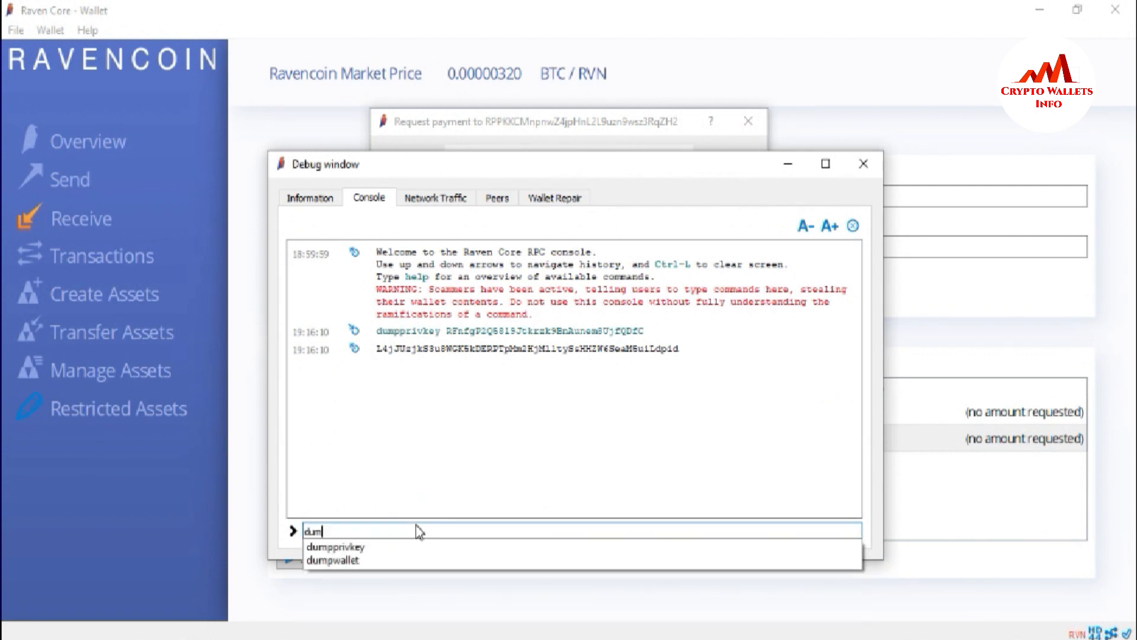
{"action": "left_click", "coordinate": [361, 546]}
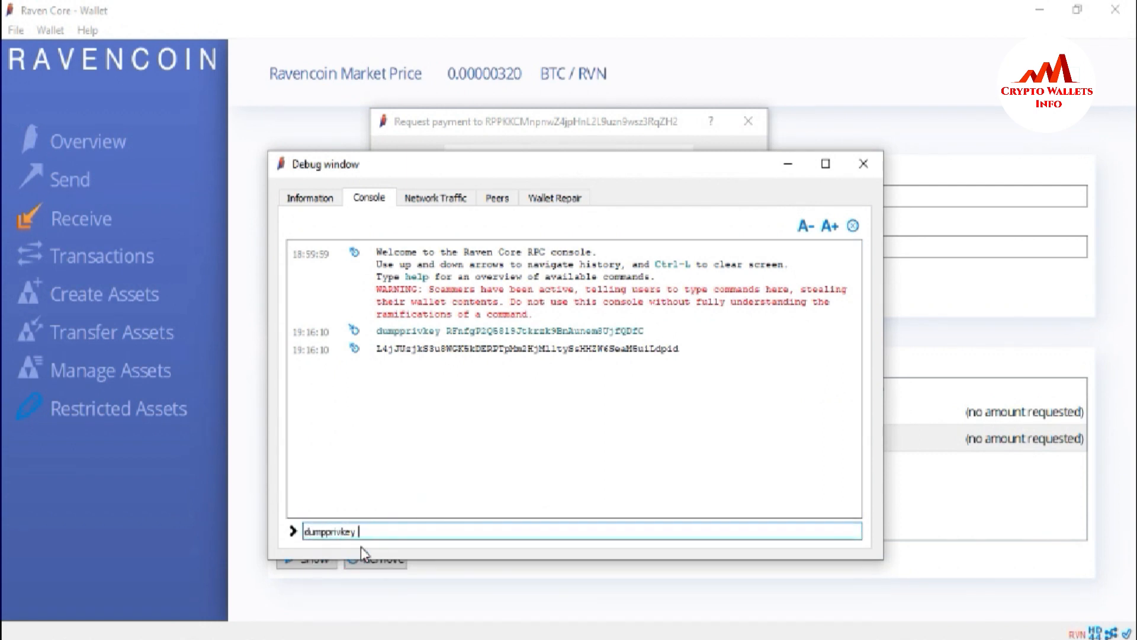
{"action": "key", "text": "ctrl+v"}
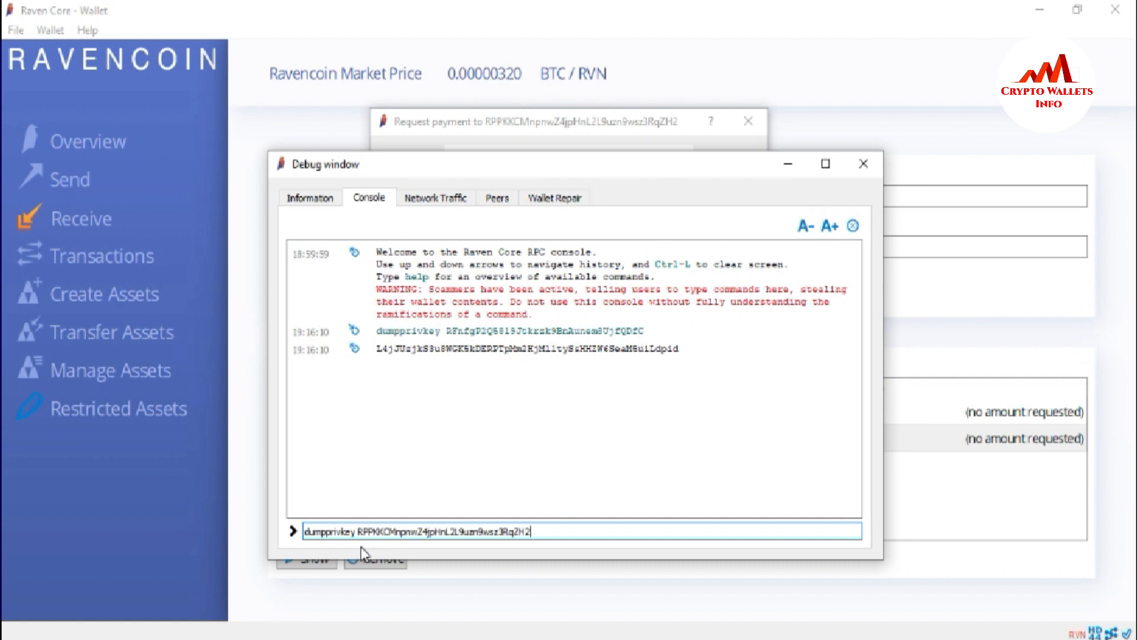
{"action": "key", "text": "Return"}
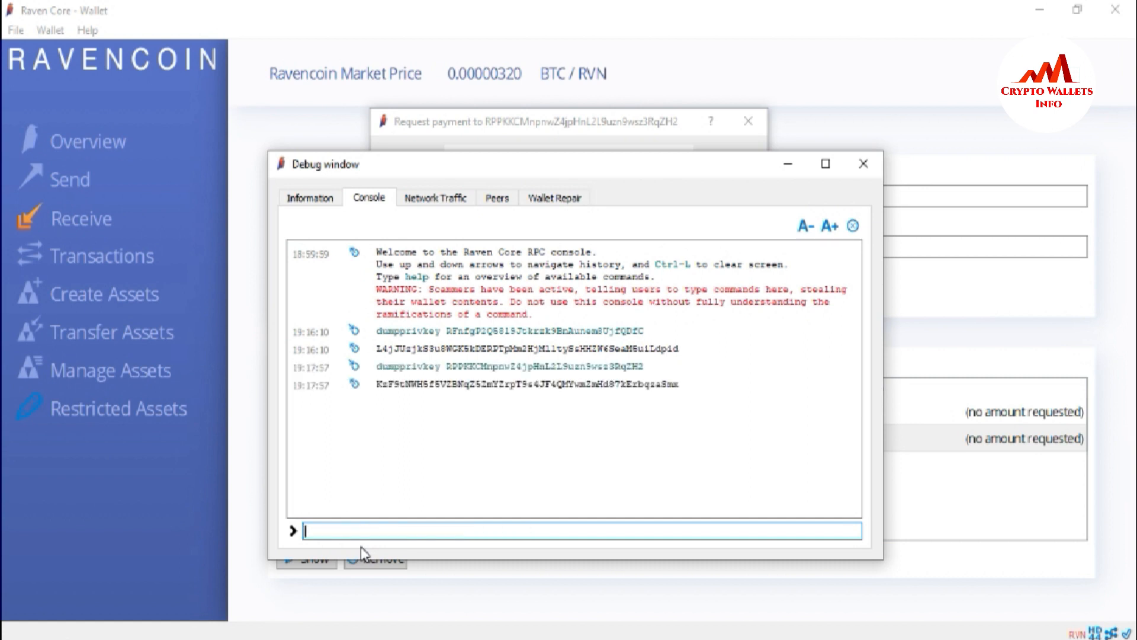
- Select the returned private key and its command line, then switch to Opera
{"action": "double_click", "coordinate": [379, 384]}
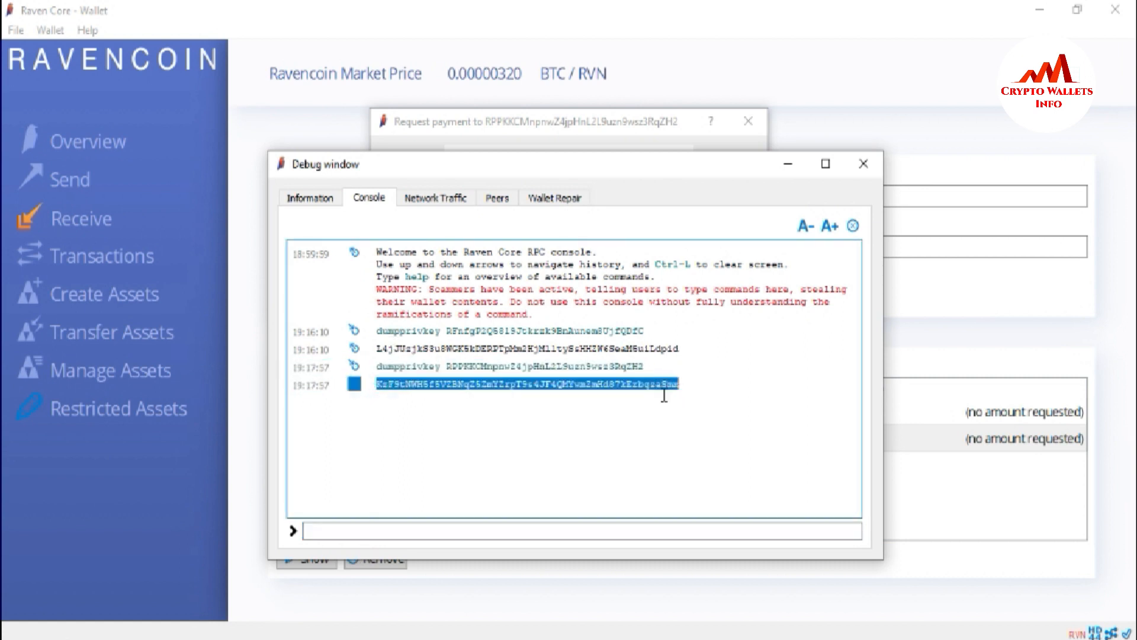
{"action": "left_click_drag", "start_coordinate": [450, 367], "coordinate": [645, 367]}
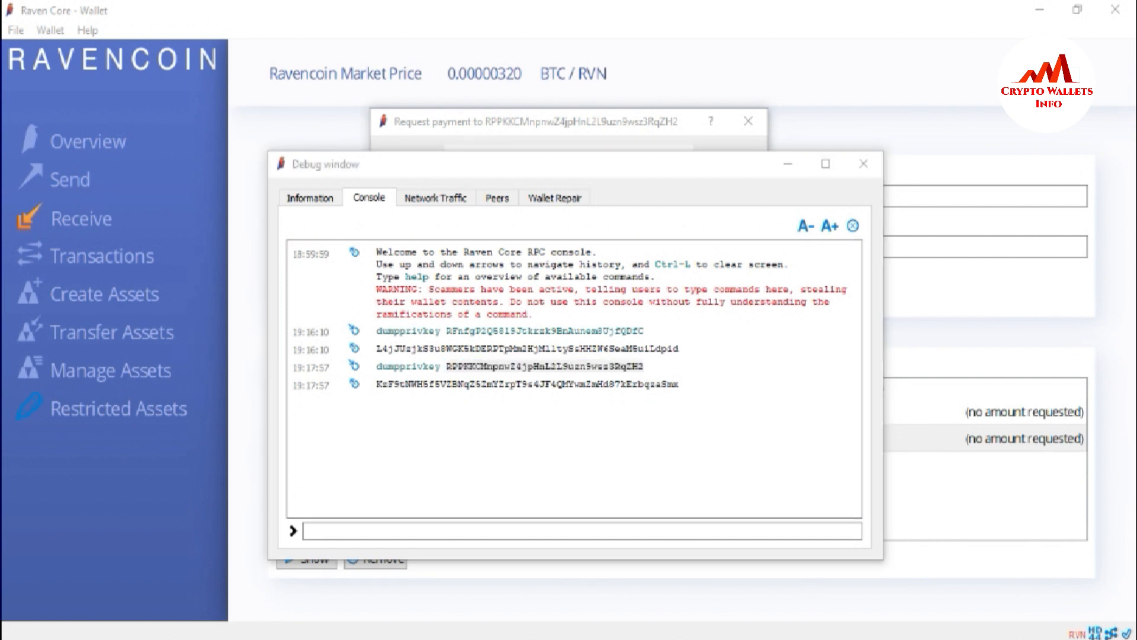
{"action": "left_click", "coordinate": [584, 636]}
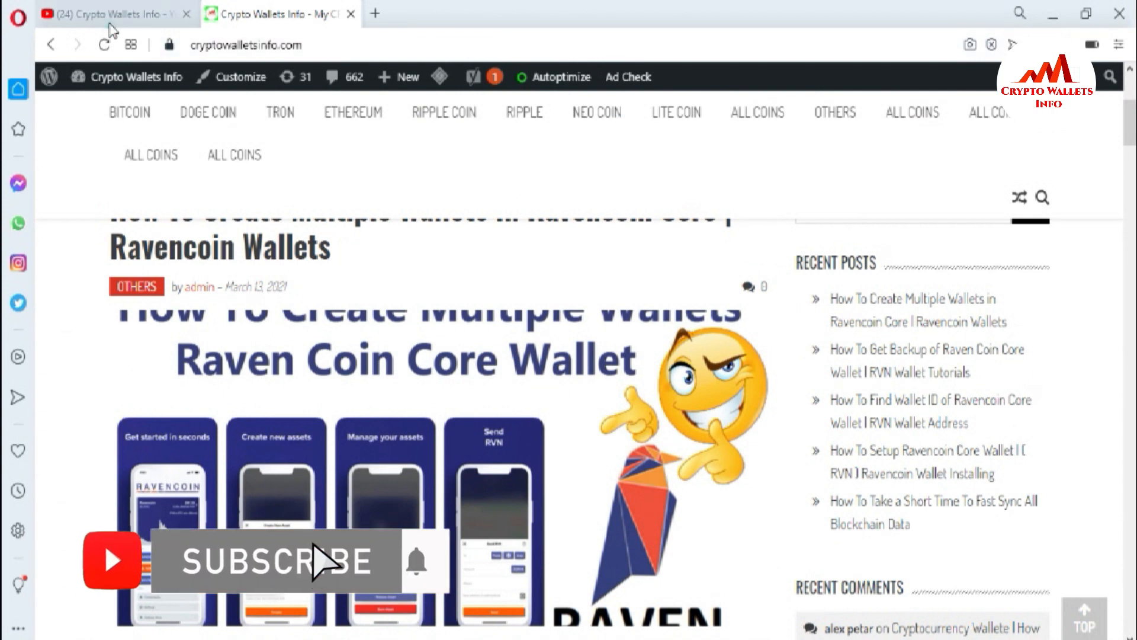
- Return to the Crypto Wallets Info tab and pick a wallet category from the ALL COINS menu
{"action": "left_click", "coordinate": [109, 24]}
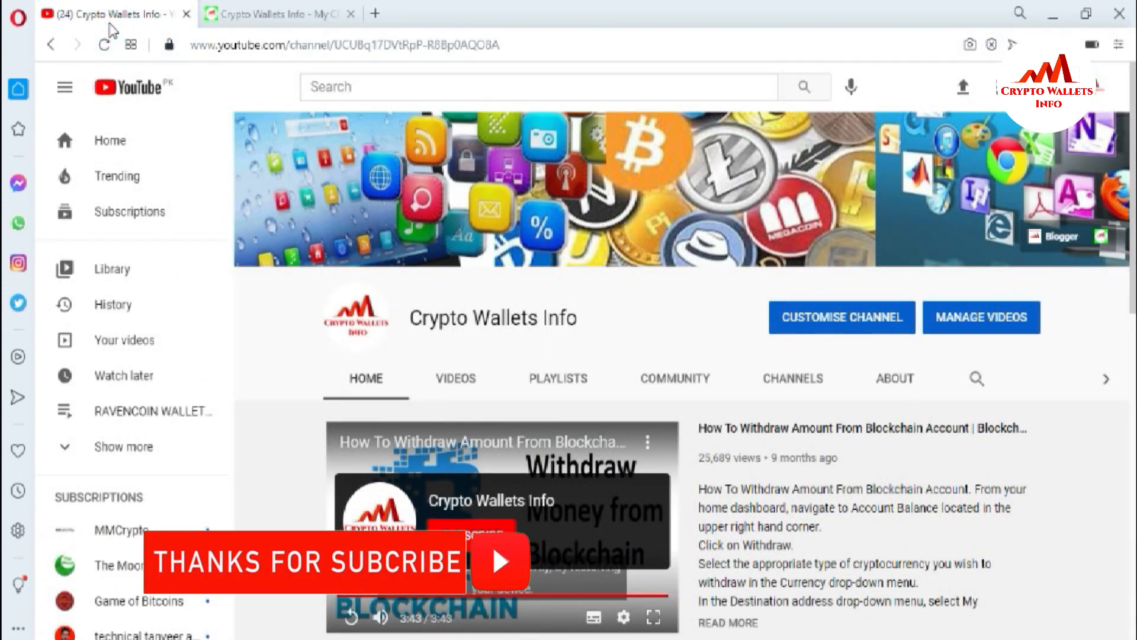
{"action": "left_click", "coordinate": [247, 14]}
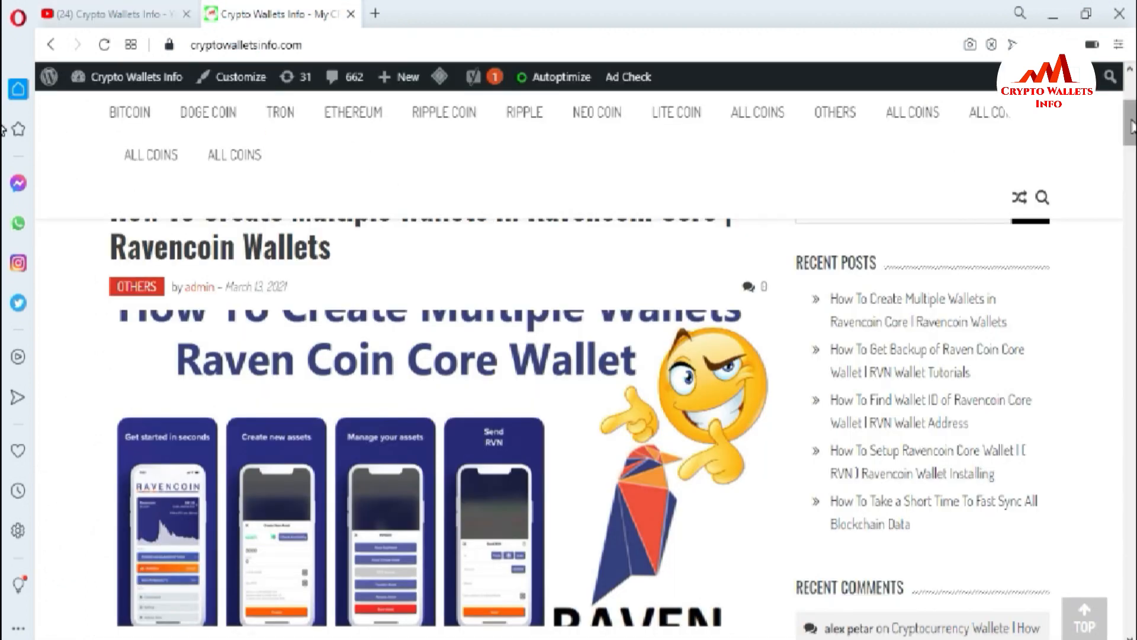
{"action": "scroll", "coordinate": [1131, 126], "scroll_direction": "up", "scroll_amount": 3}
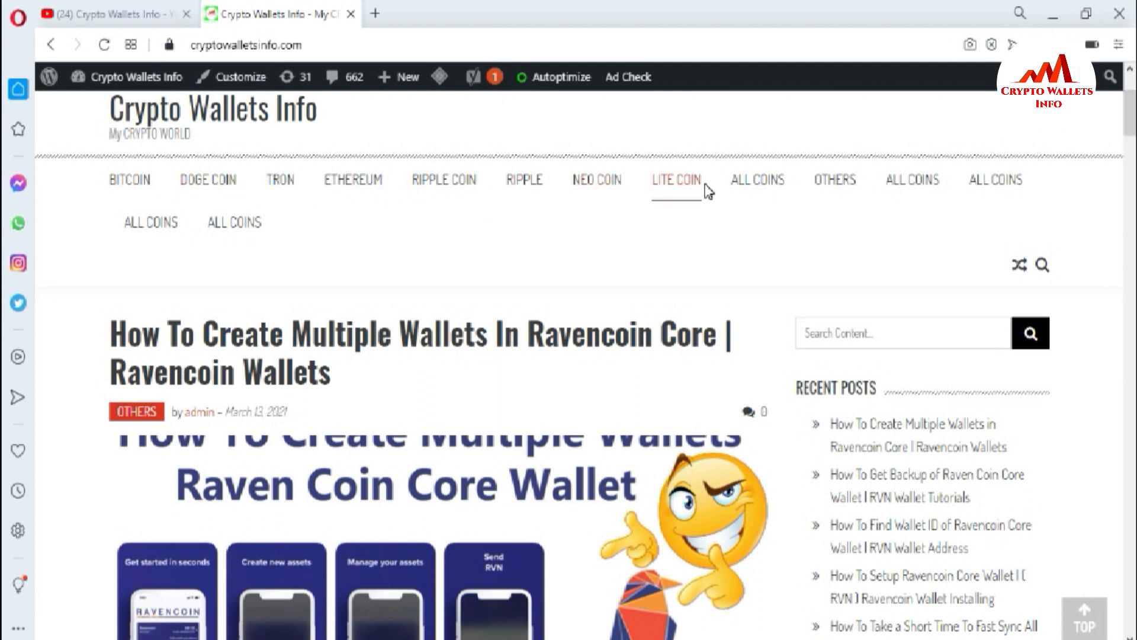
{"action": "mouse_move", "coordinate": [762, 183]}
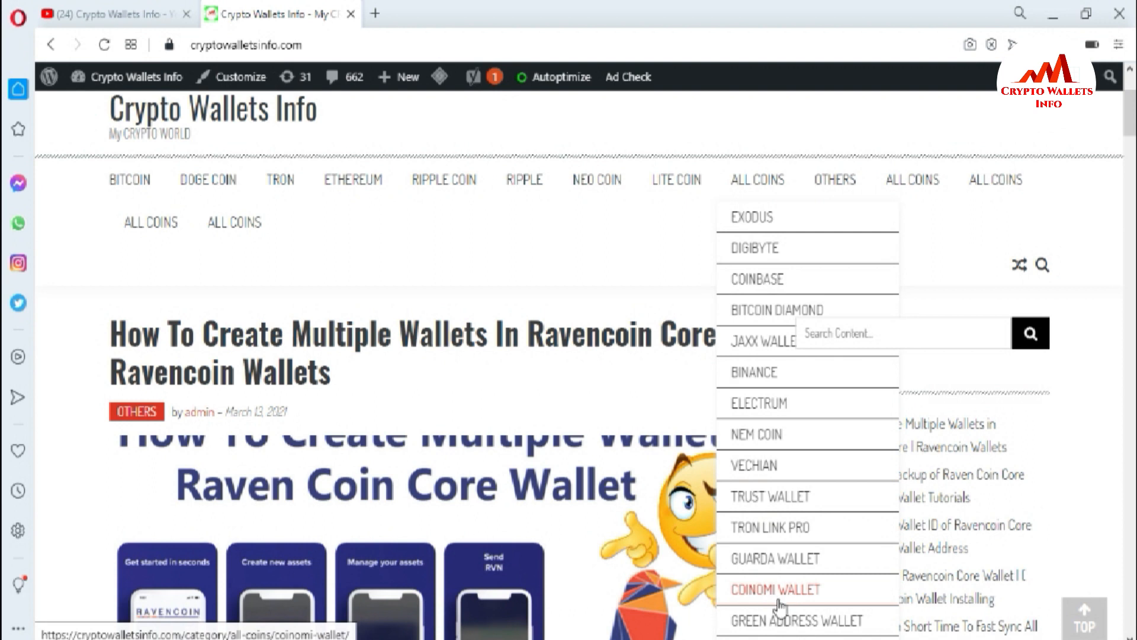
{"action": "scroll", "coordinate": [784, 625], "scroll_direction": "down", "scroll_amount": 3}
{"action": "left_click", "coordinate": [787, 626]}
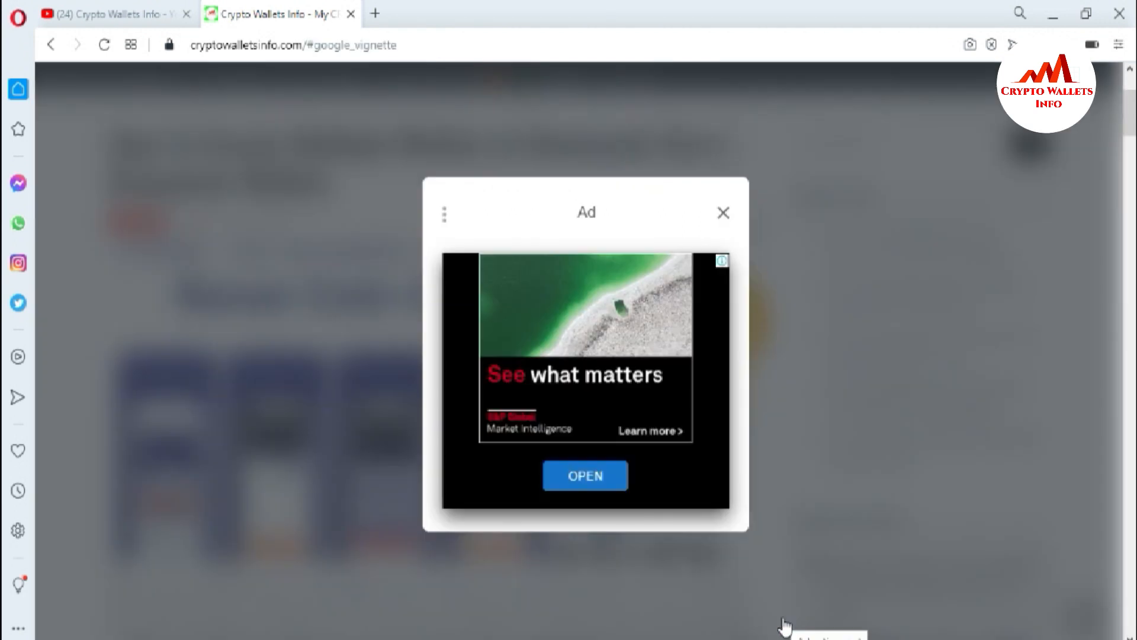
- Close the full-page ad and scroll the Green Address Wallet posts down to Bitcoin Private Key Import
{"action": "left_click", "coordinate": [723, 212]}
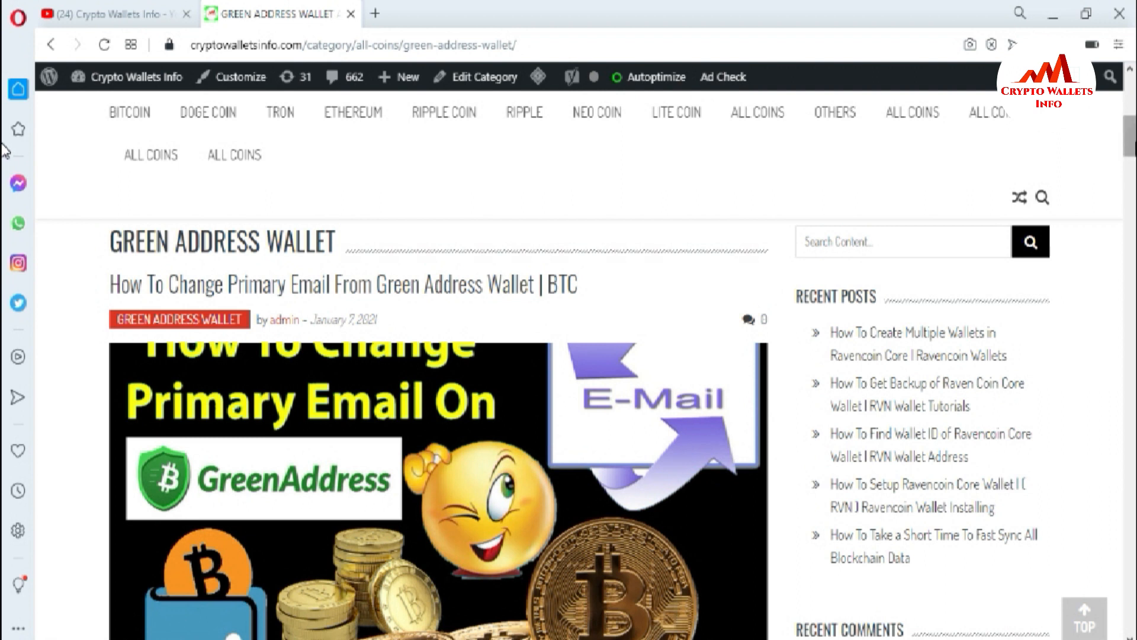
{"action": "scroll", "coordinate": [5, 177], "scroll_direction": "down", "scroll_amount": 10}
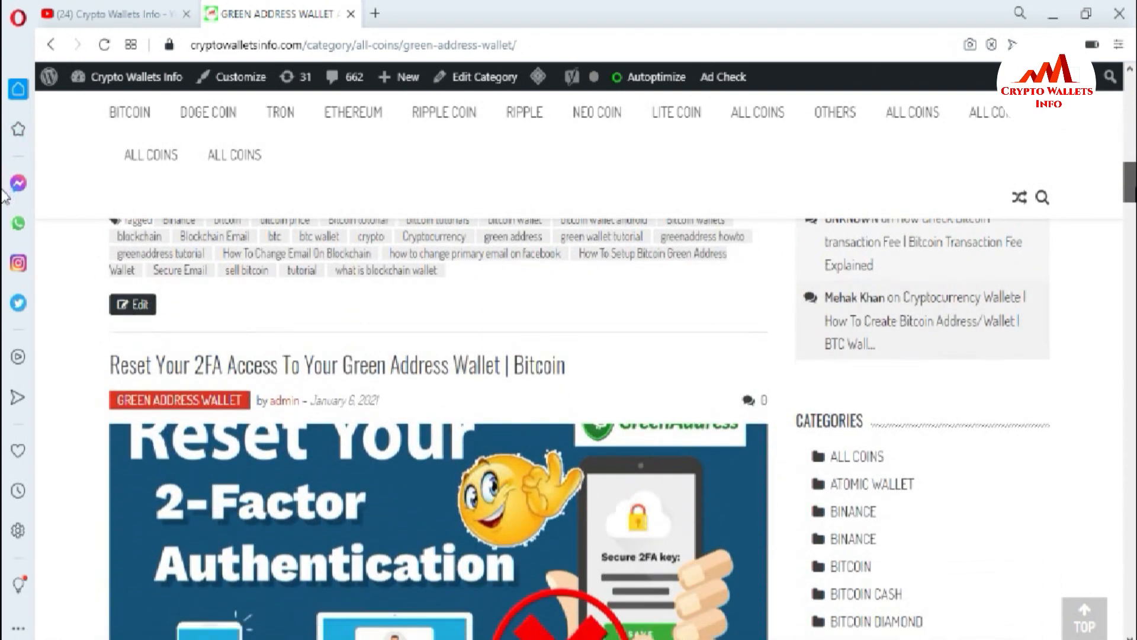
{"action": "scroll", "coordinate": [3, 195], "scroll_direction": "down", "scroll_amount": 10}
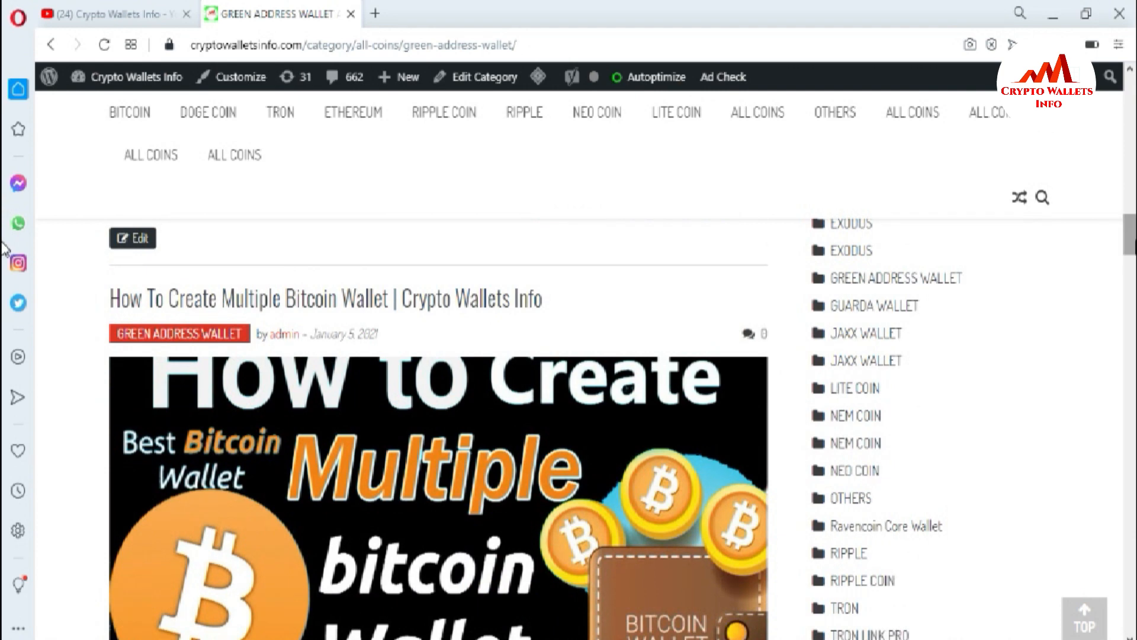
{"action": "scroll", "coordinate": [3, 248], "scroll_direction": "down", "scroll_amount": 10}
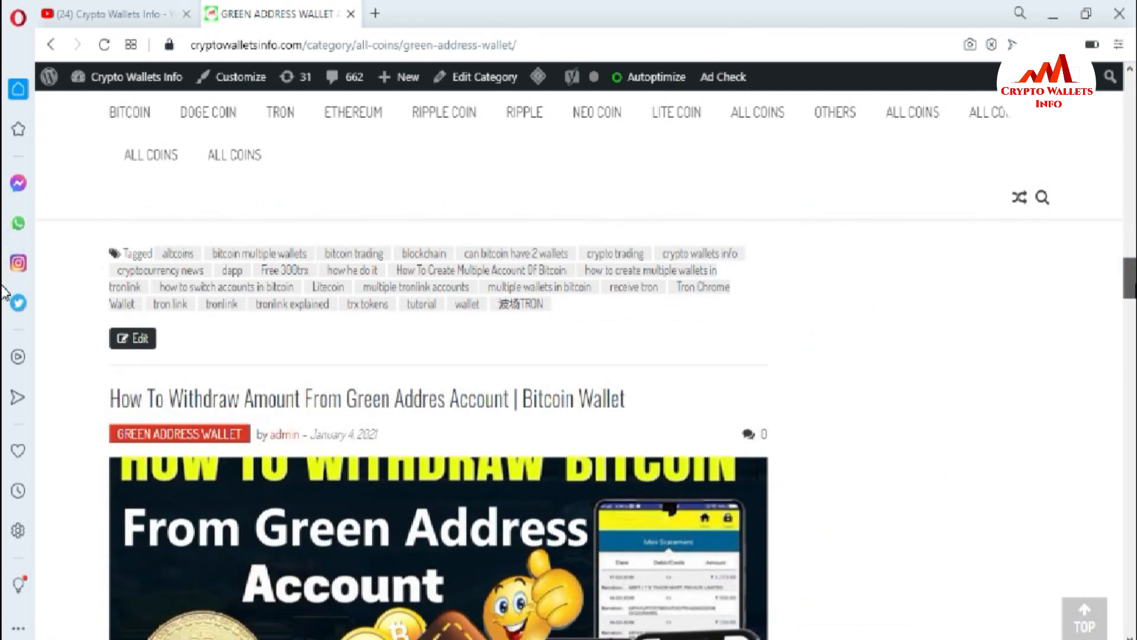
{"action": "scroll", "coordinate": [3, 294], "scroll_direction": "down", "scroll_amount": 10}
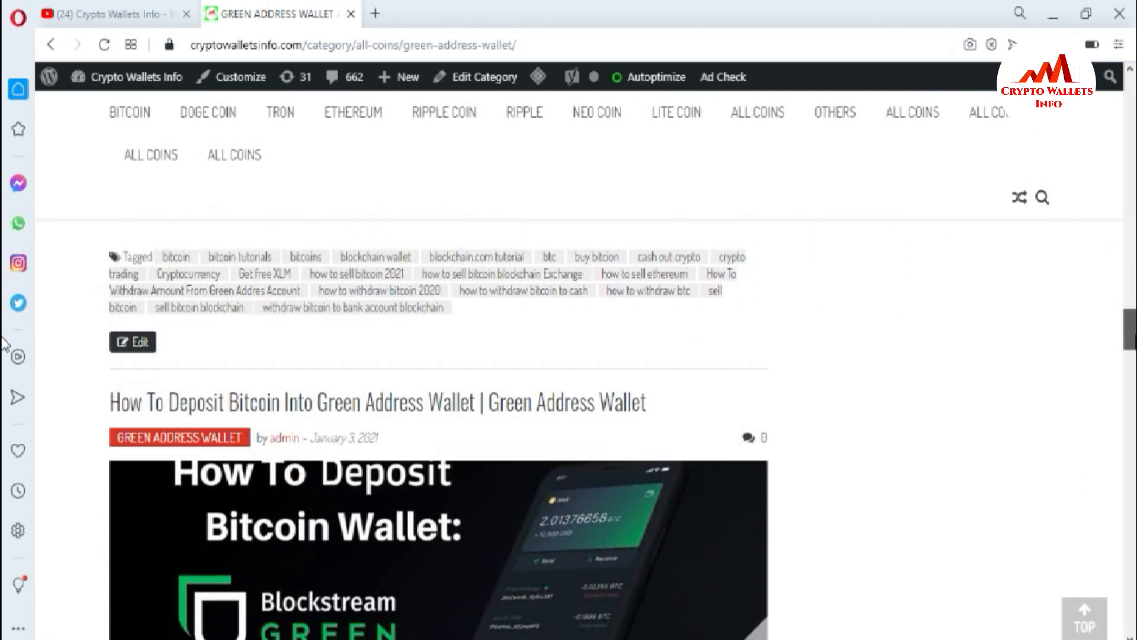
{"action": "scroll", "coordinate": [3, 341], "scroll_direction": "down", "scroll_amount": 2}
{"action": "scroll", "coordinate": [3, 354], "scroll_direction": "down", "scroll_amount": 10}
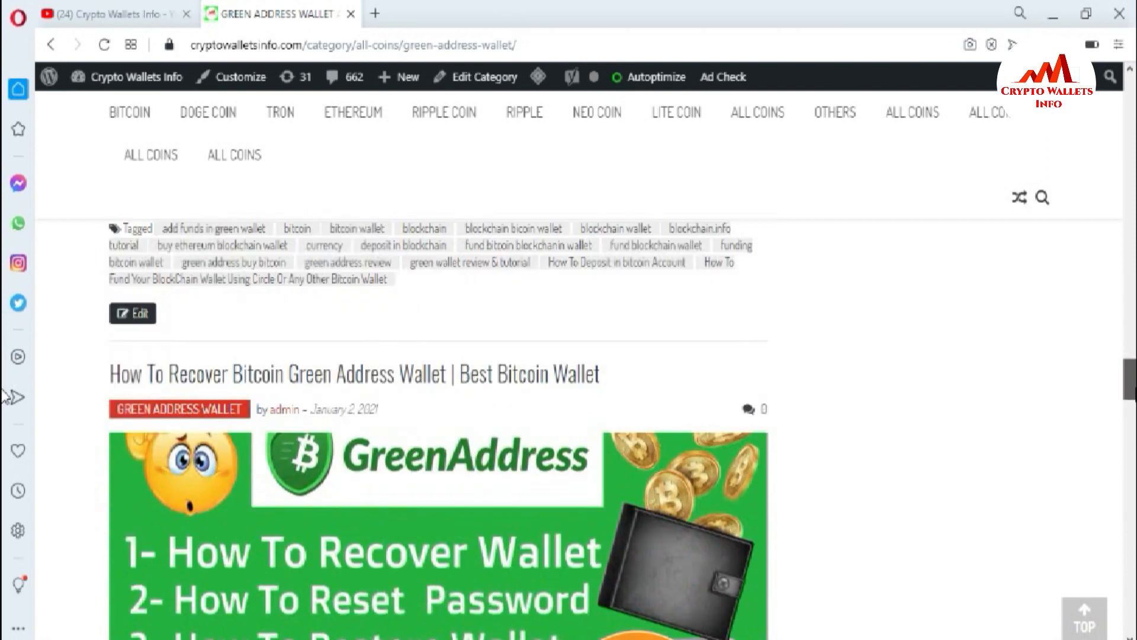
{"action": "scroll", "coordinate": [3, 415], "scroll_direction": "down", "scroll_amount": 10}
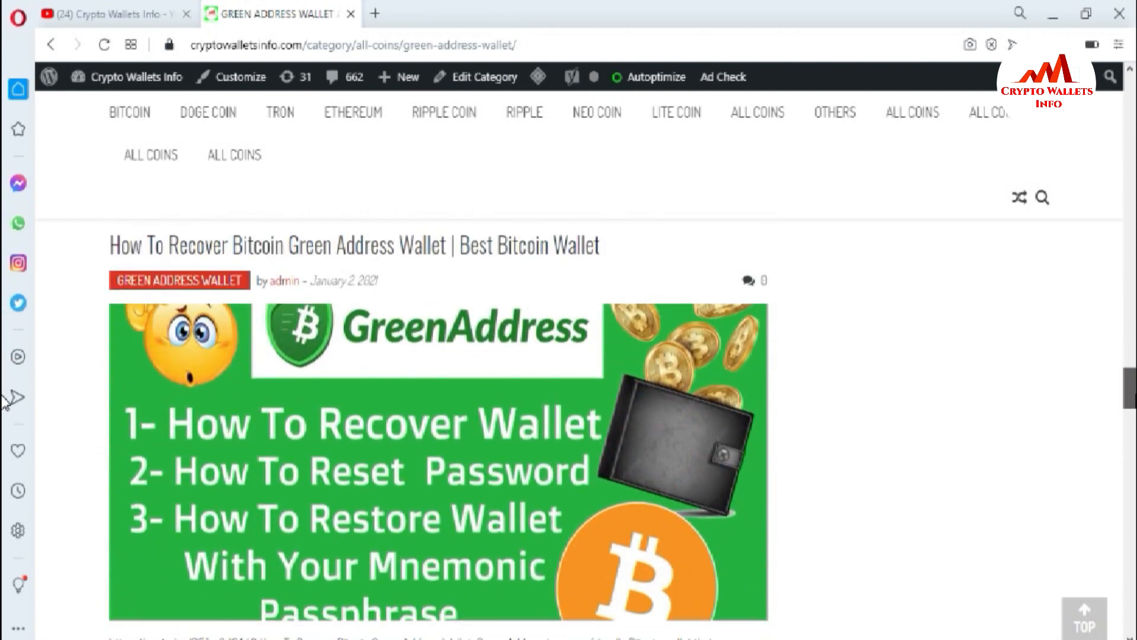
{"action": "left_click_drag", "start_coordinate": [1135, 457], "coordinate": [1132, 524]}
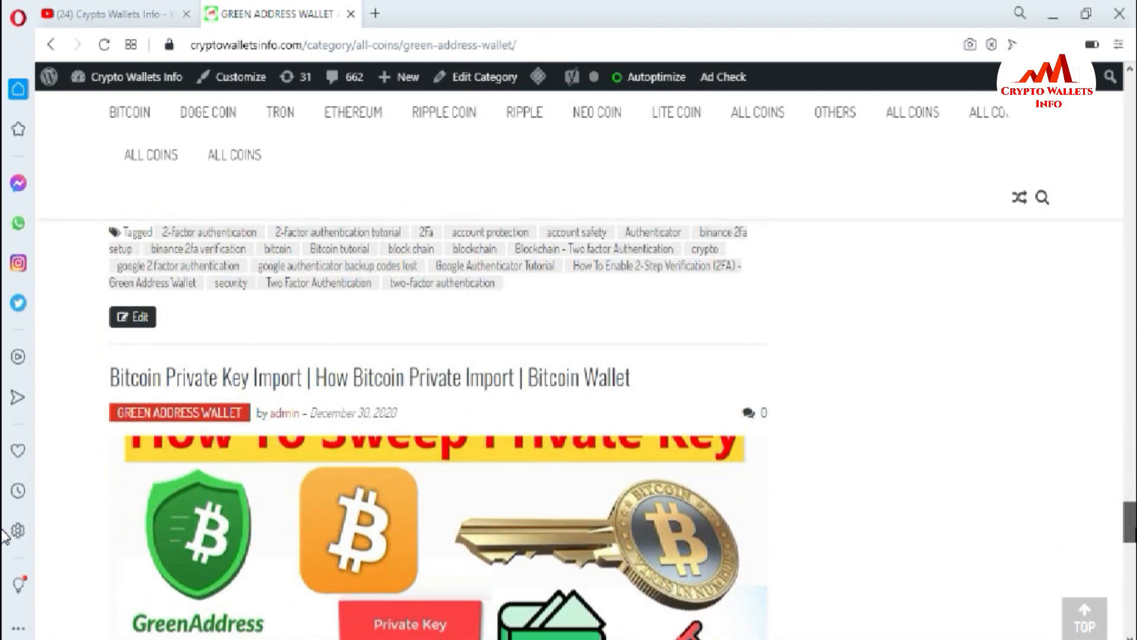